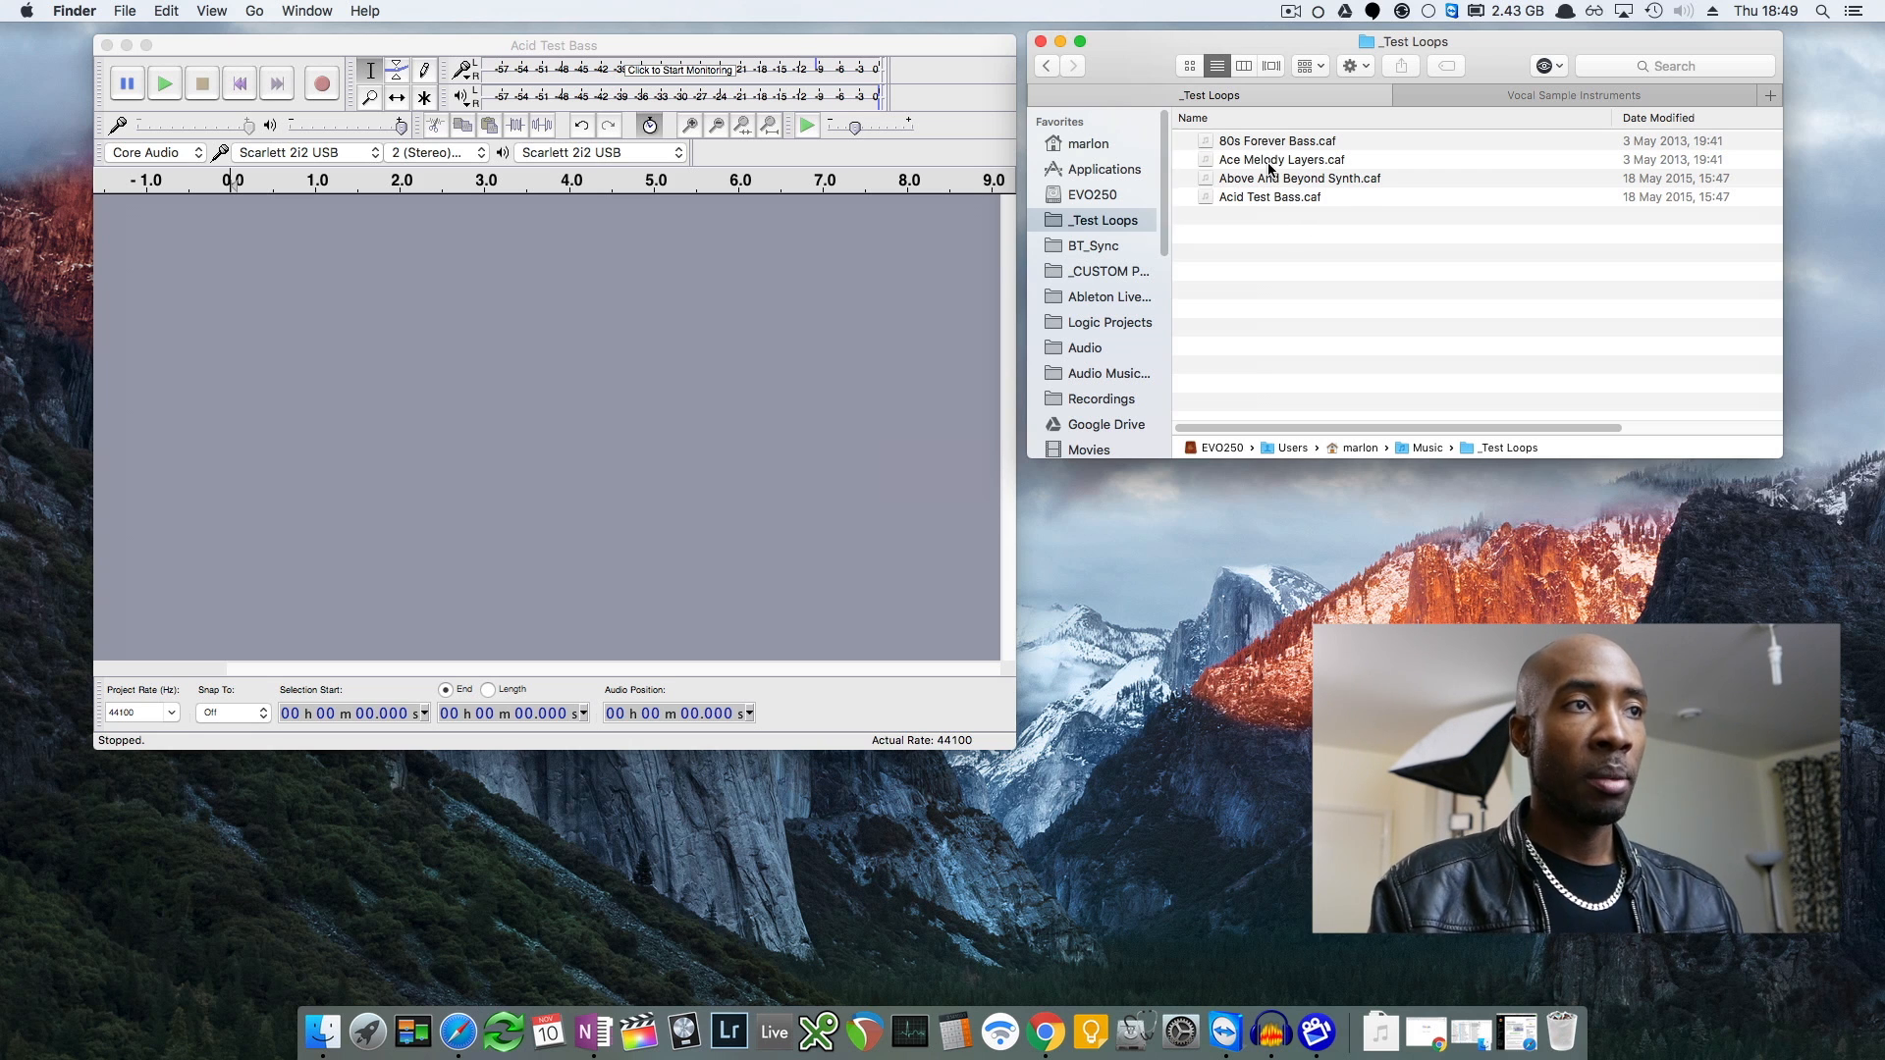
Preview the audio of 80s Forever Bass.caf in the _Test Loops folder, closing the preview when done
{"action": "left_click_drag", "start_coordinate": [1186, 51], "coordinate": [1192, 50]}
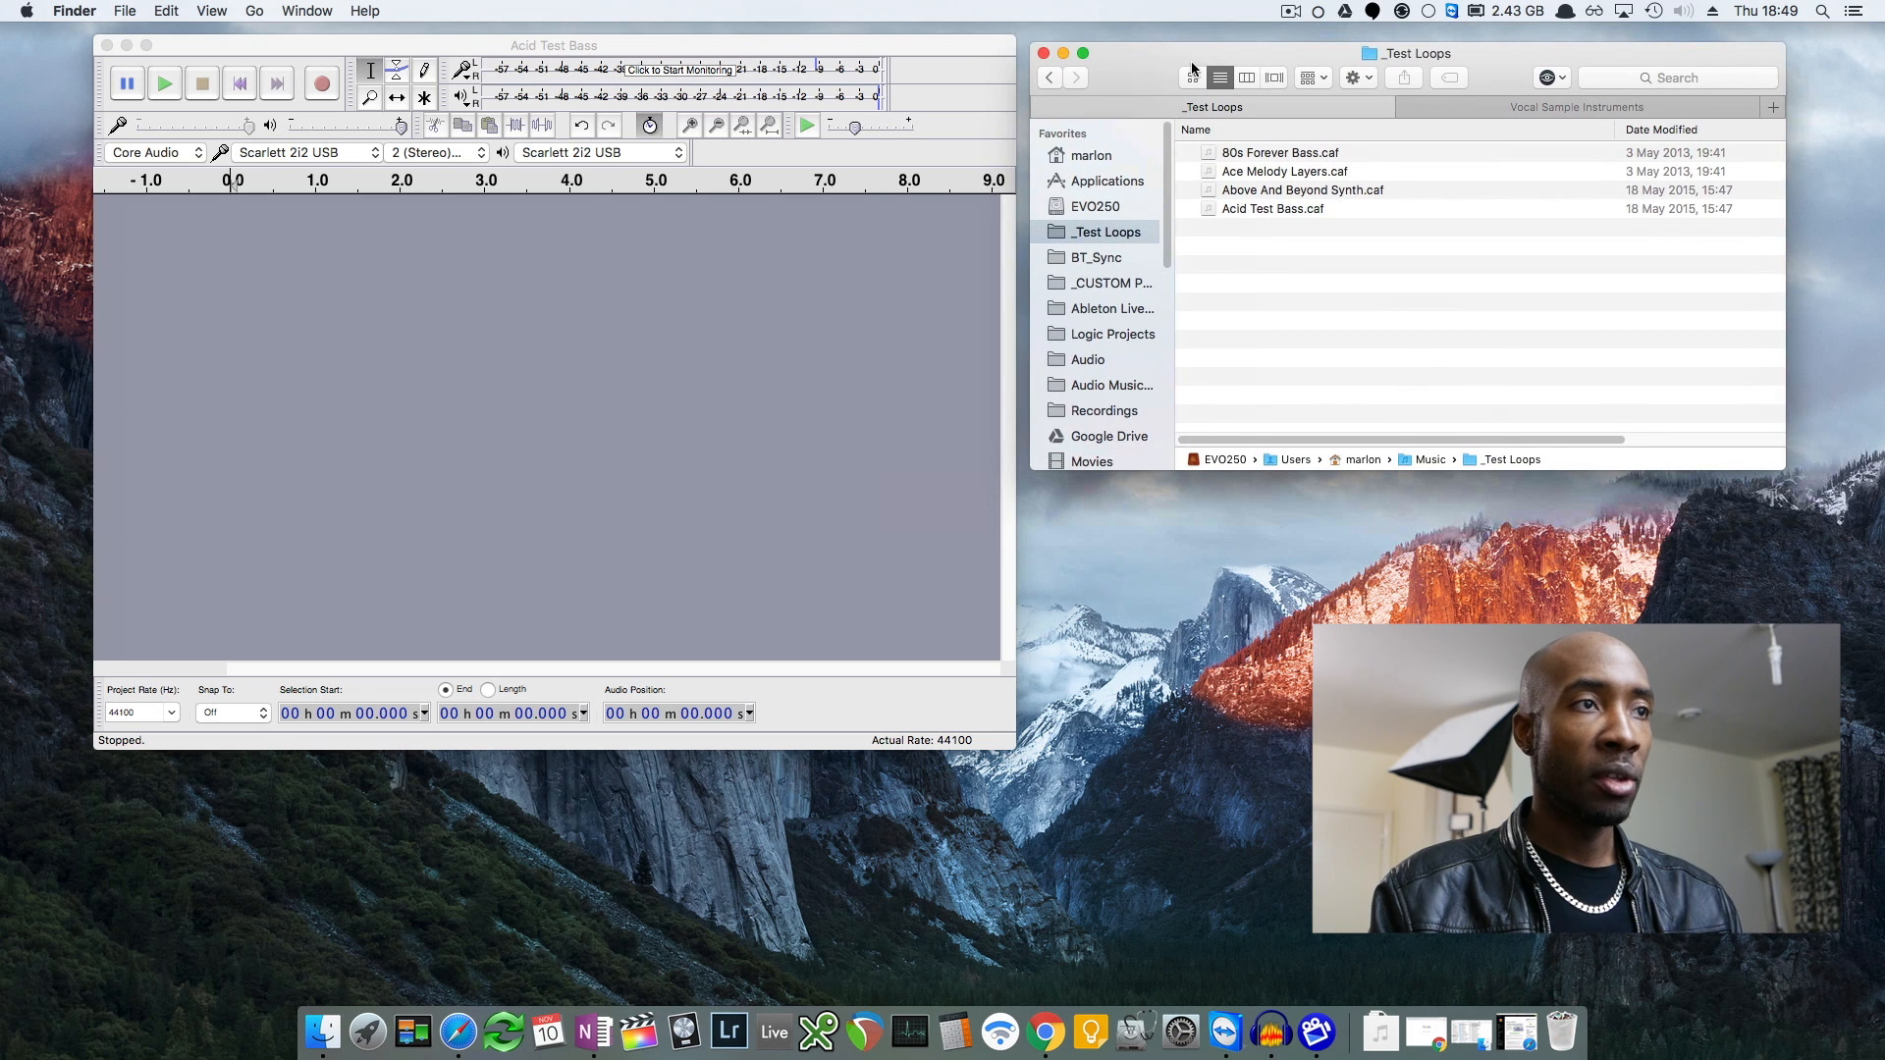
{"action": "left_click", "coordinate": [1247, 154]}
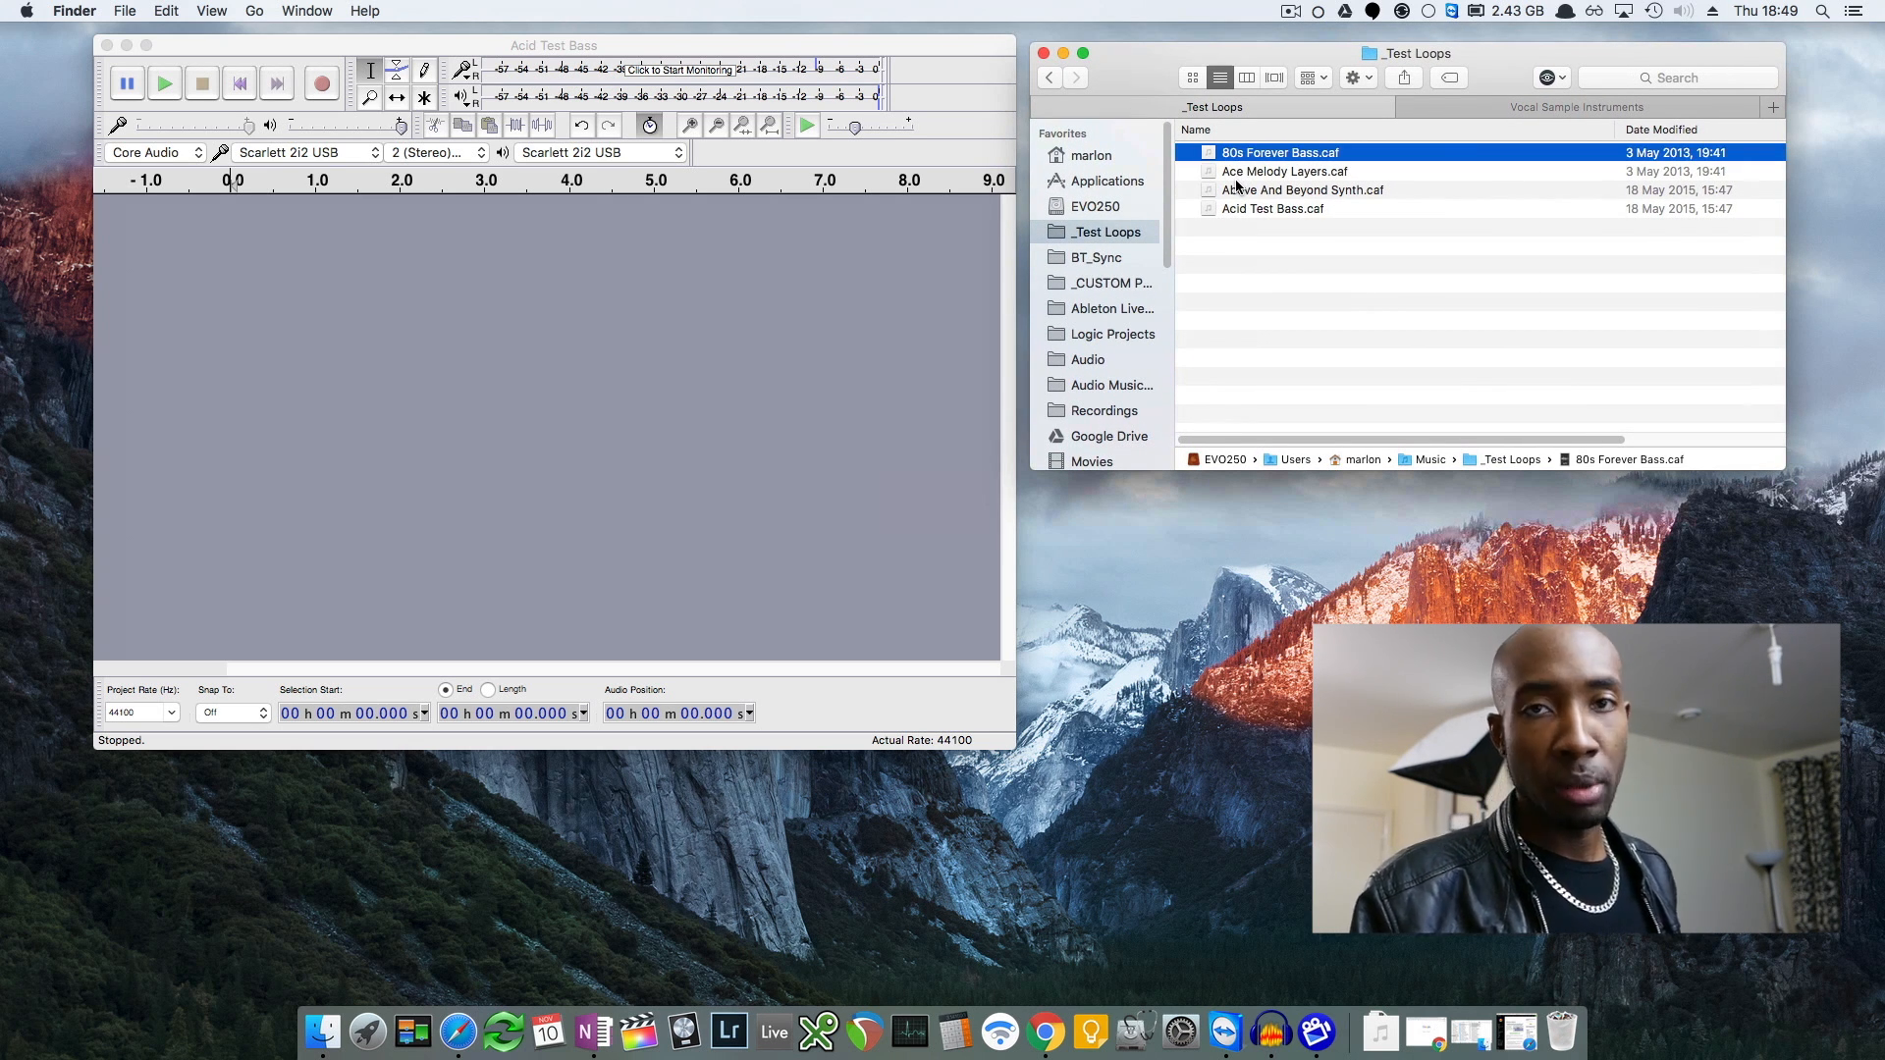
{"action": "key", "text": "space"}
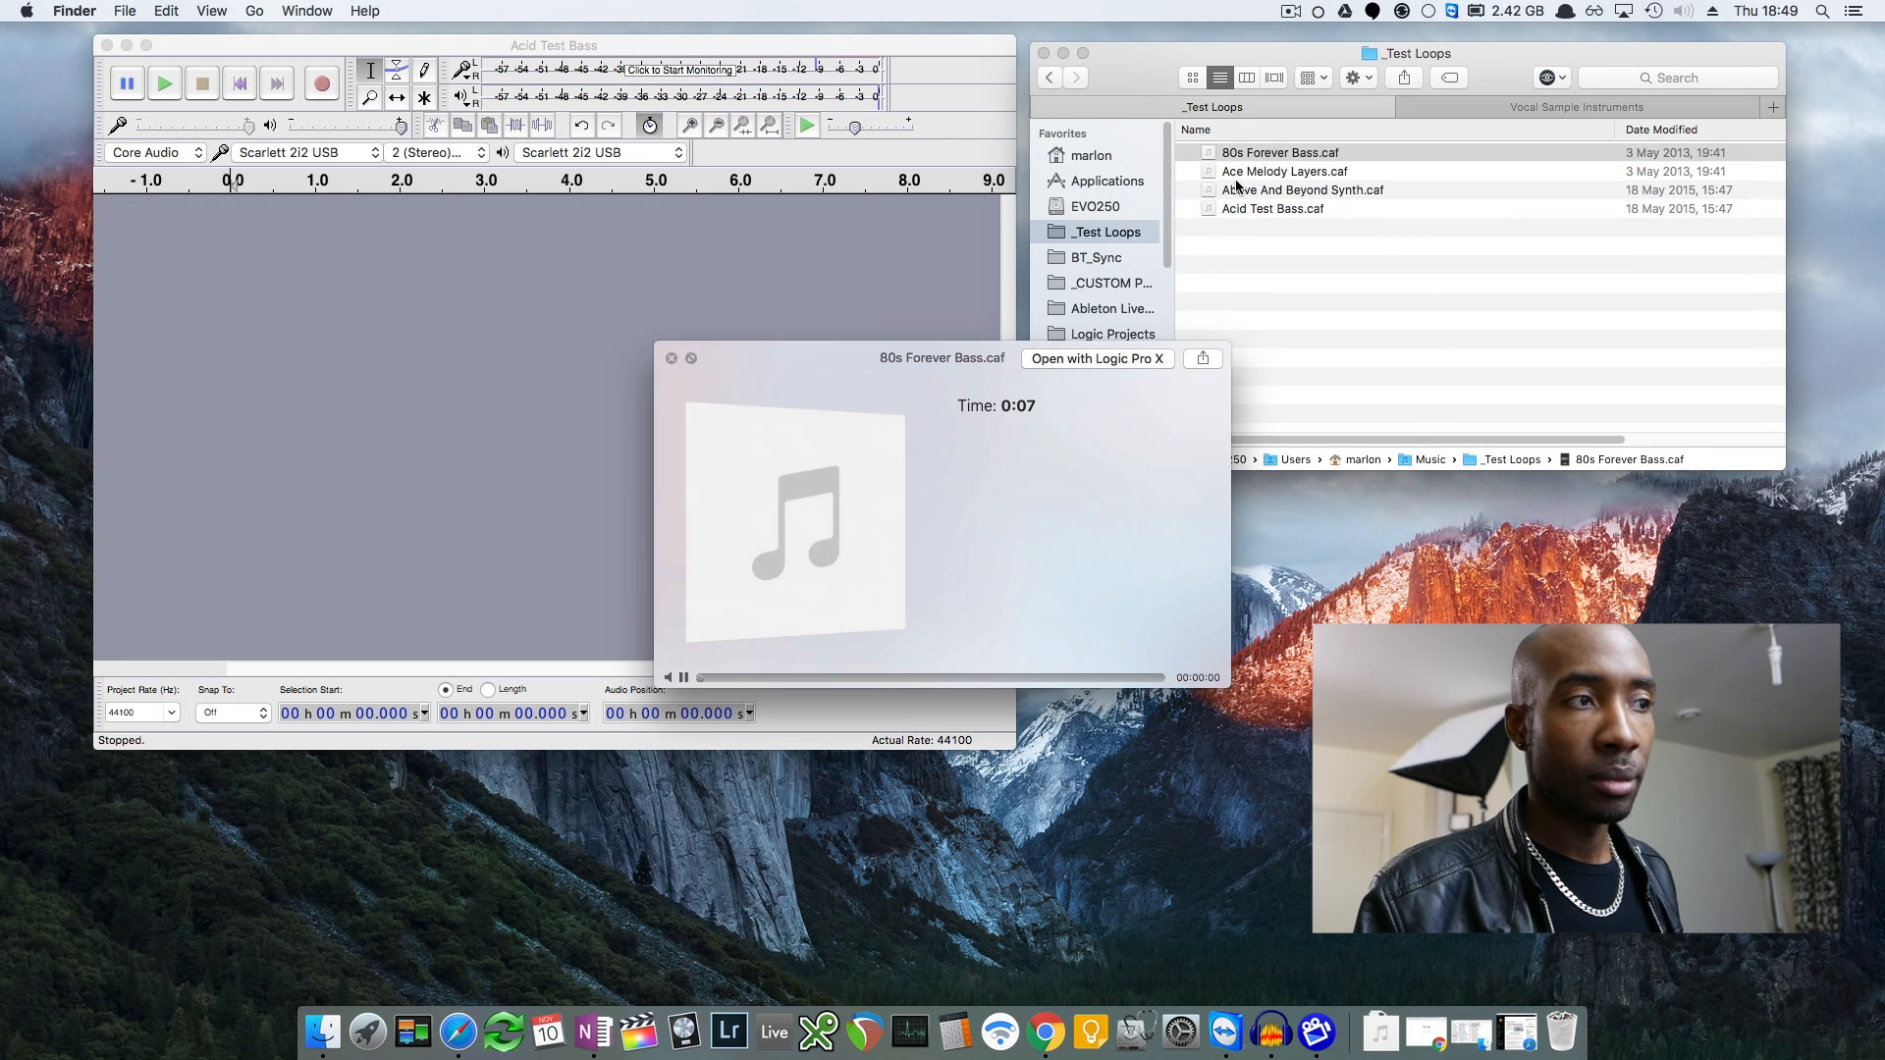
{"action": "key", "text": "space"}
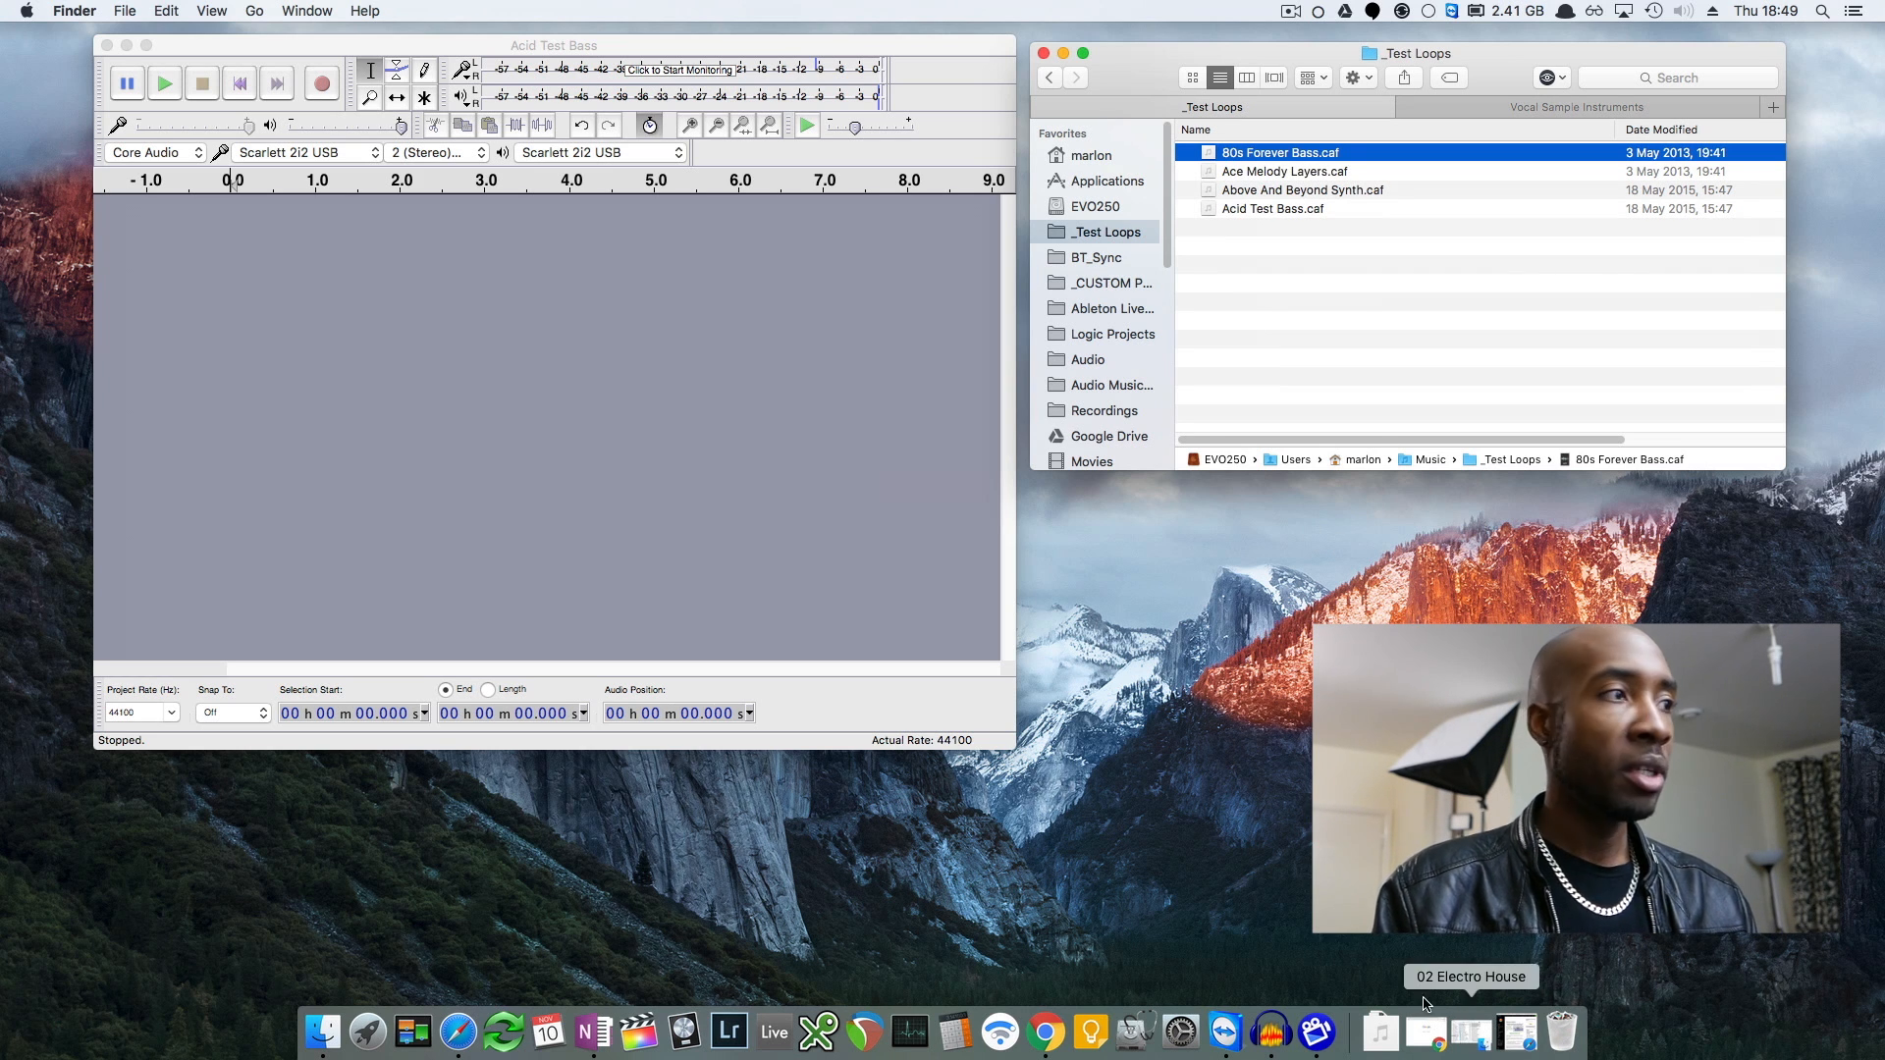
Bring up the audacityteam.org page in Safari to view the Audacity download, and minimize it again
{"action": "left_click", "coordinate": [174, 41]}
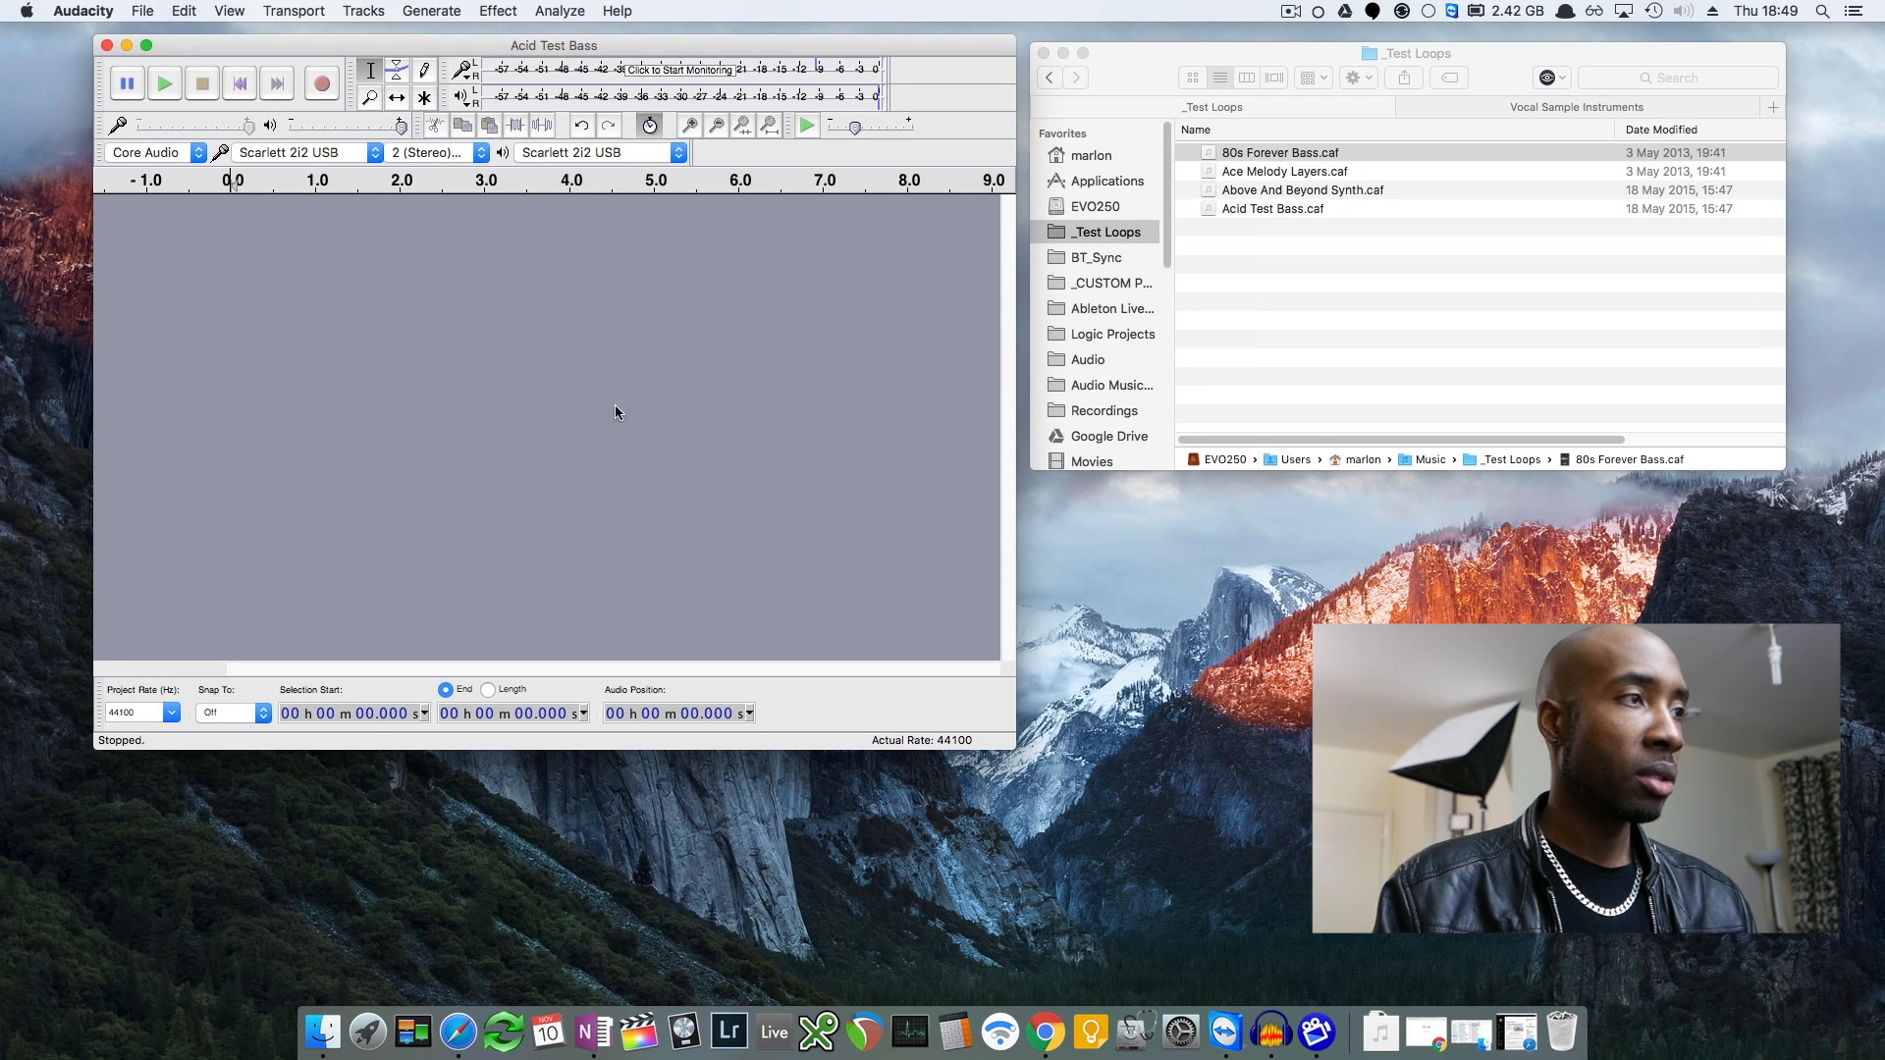
{"action": "left_click", "coordinate": [1512, 1033]}
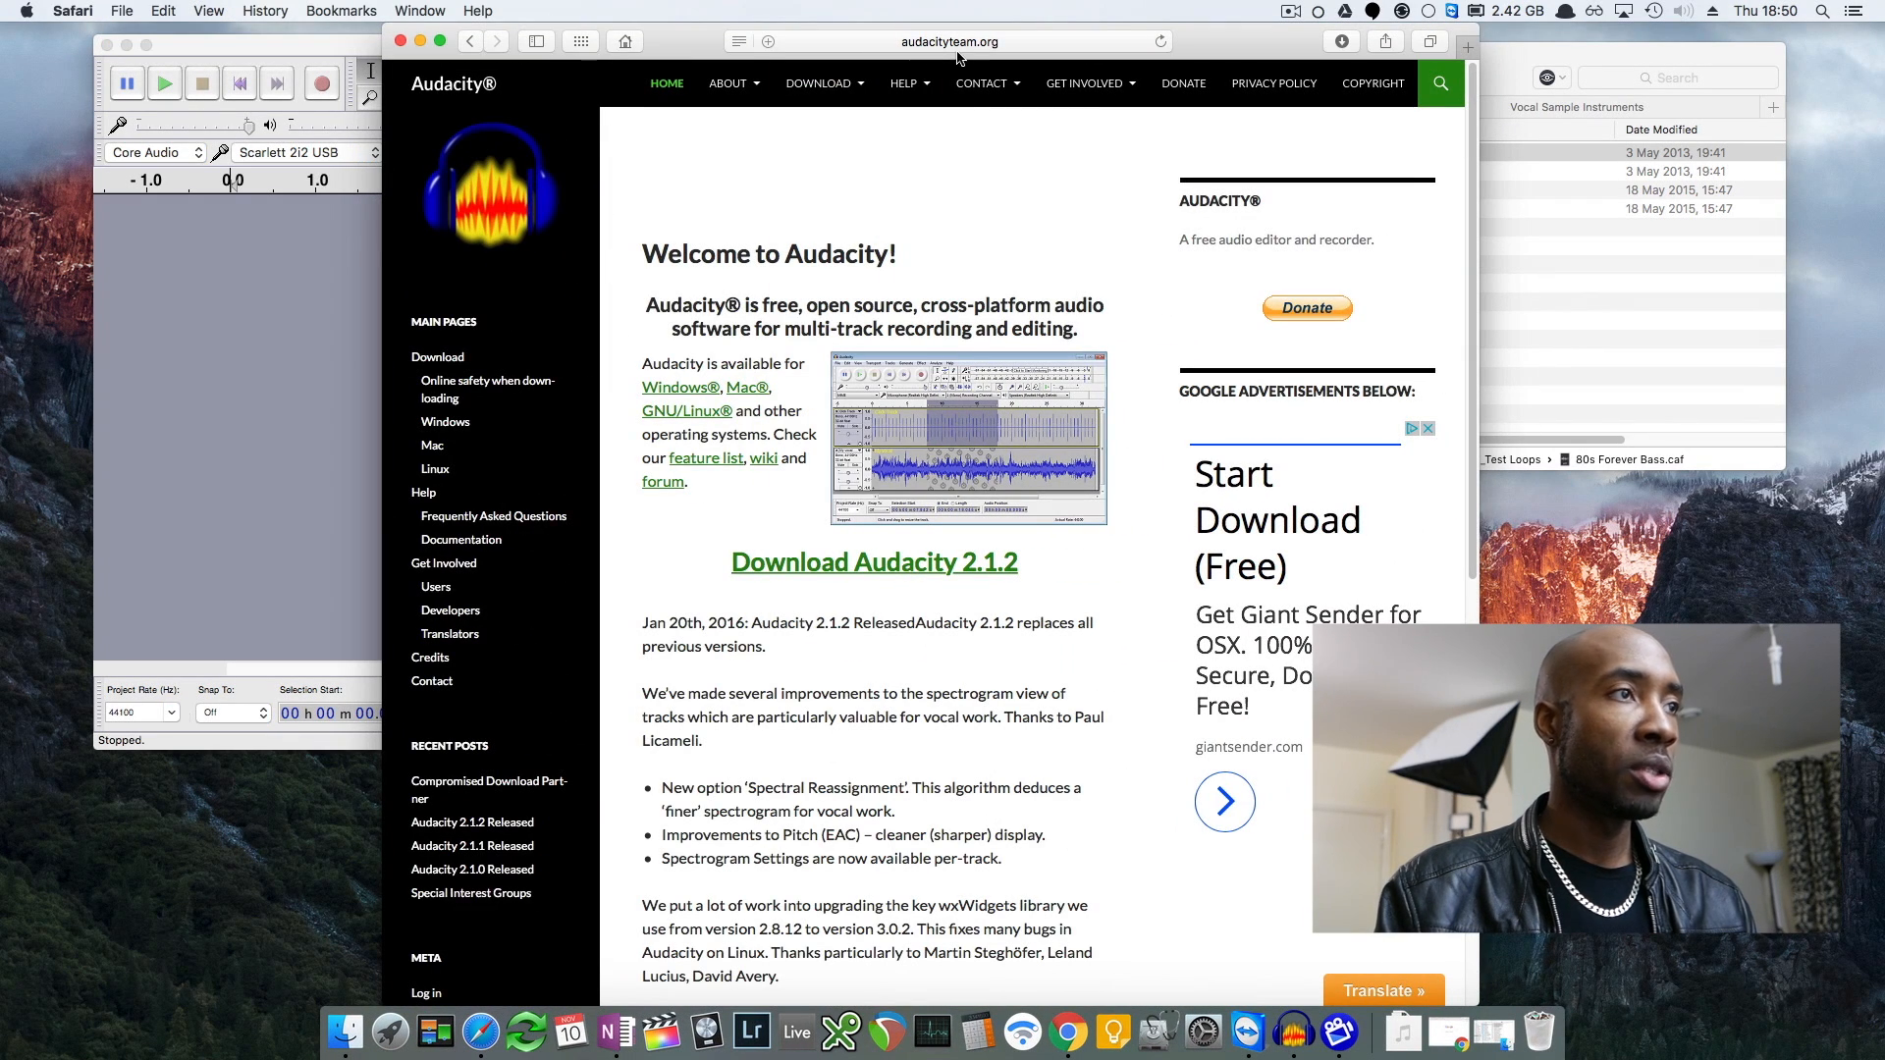
{"action": "left_click", "coordinate": [421, 43]}
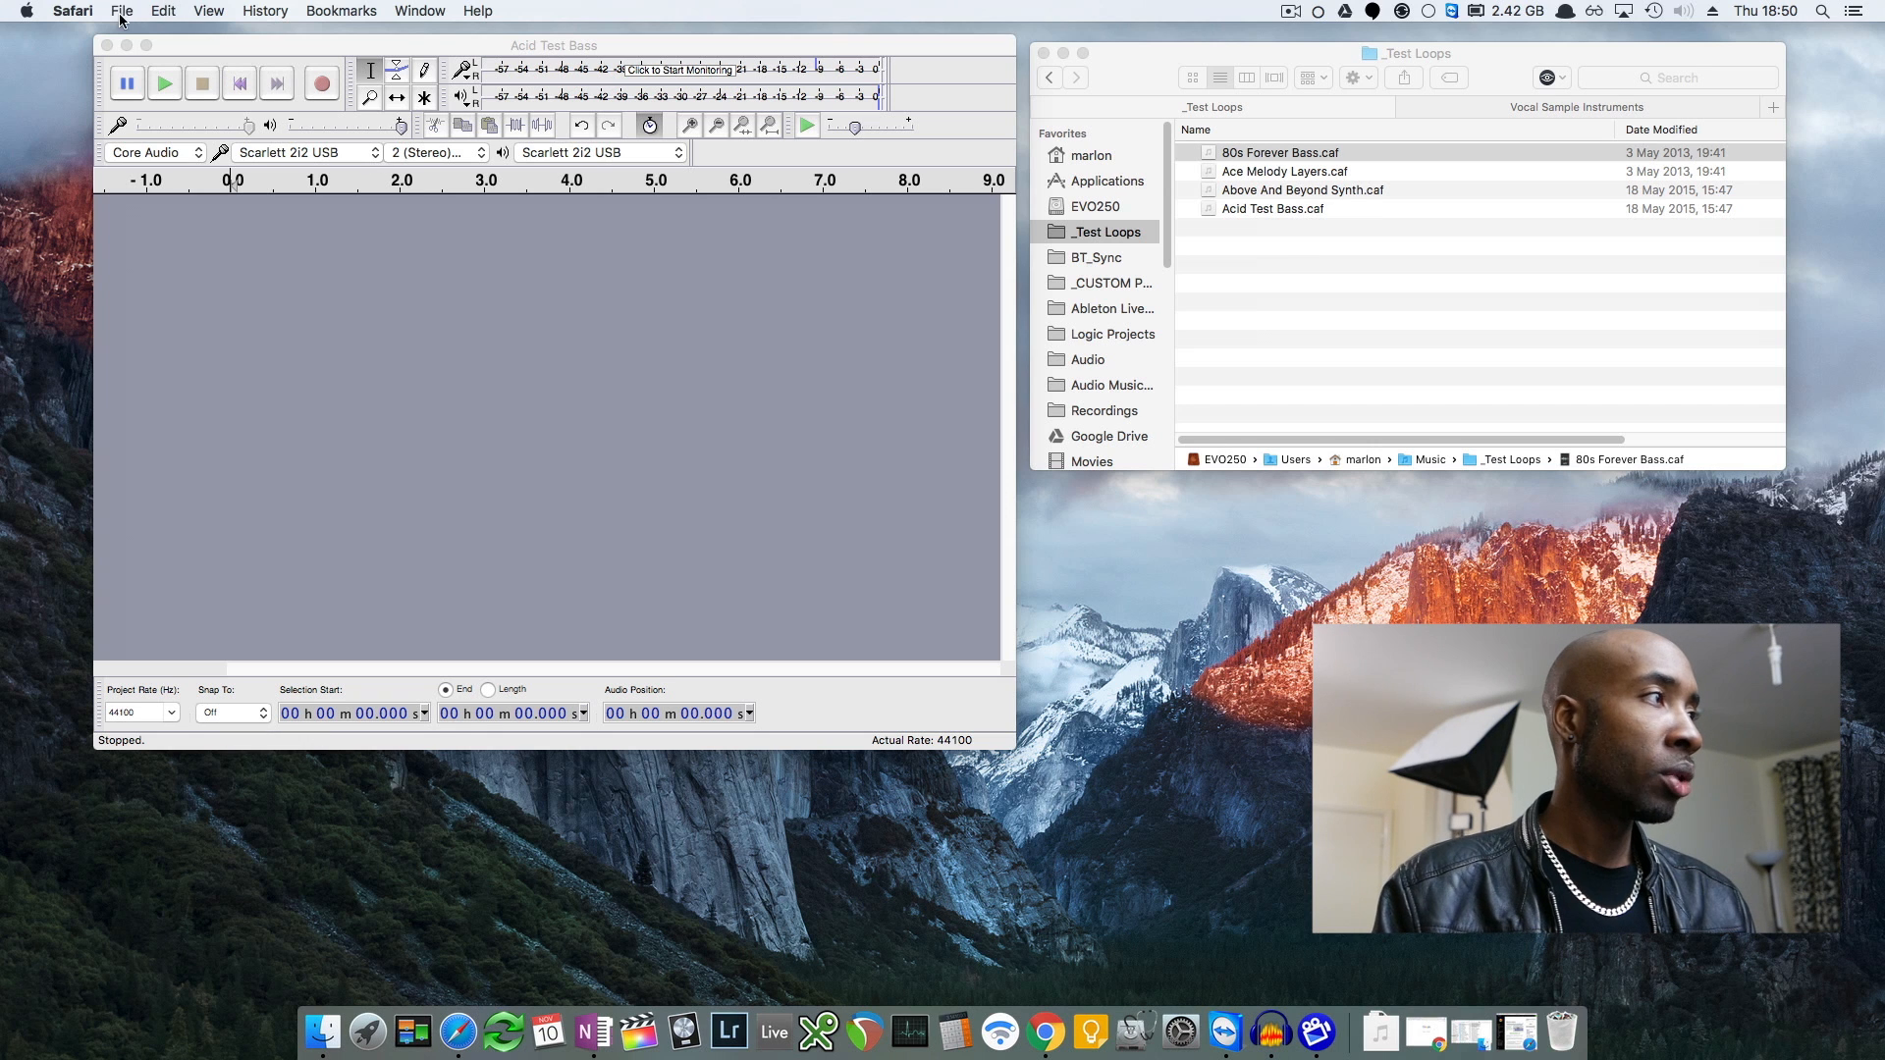
Import 80s Forever Bass.caf from the _Test Loops folder into the empty Audacity project
{"action": "left_click", "coordinate": [235, 218]}
{"action": "left_click", "coordinate": [137, 14]}
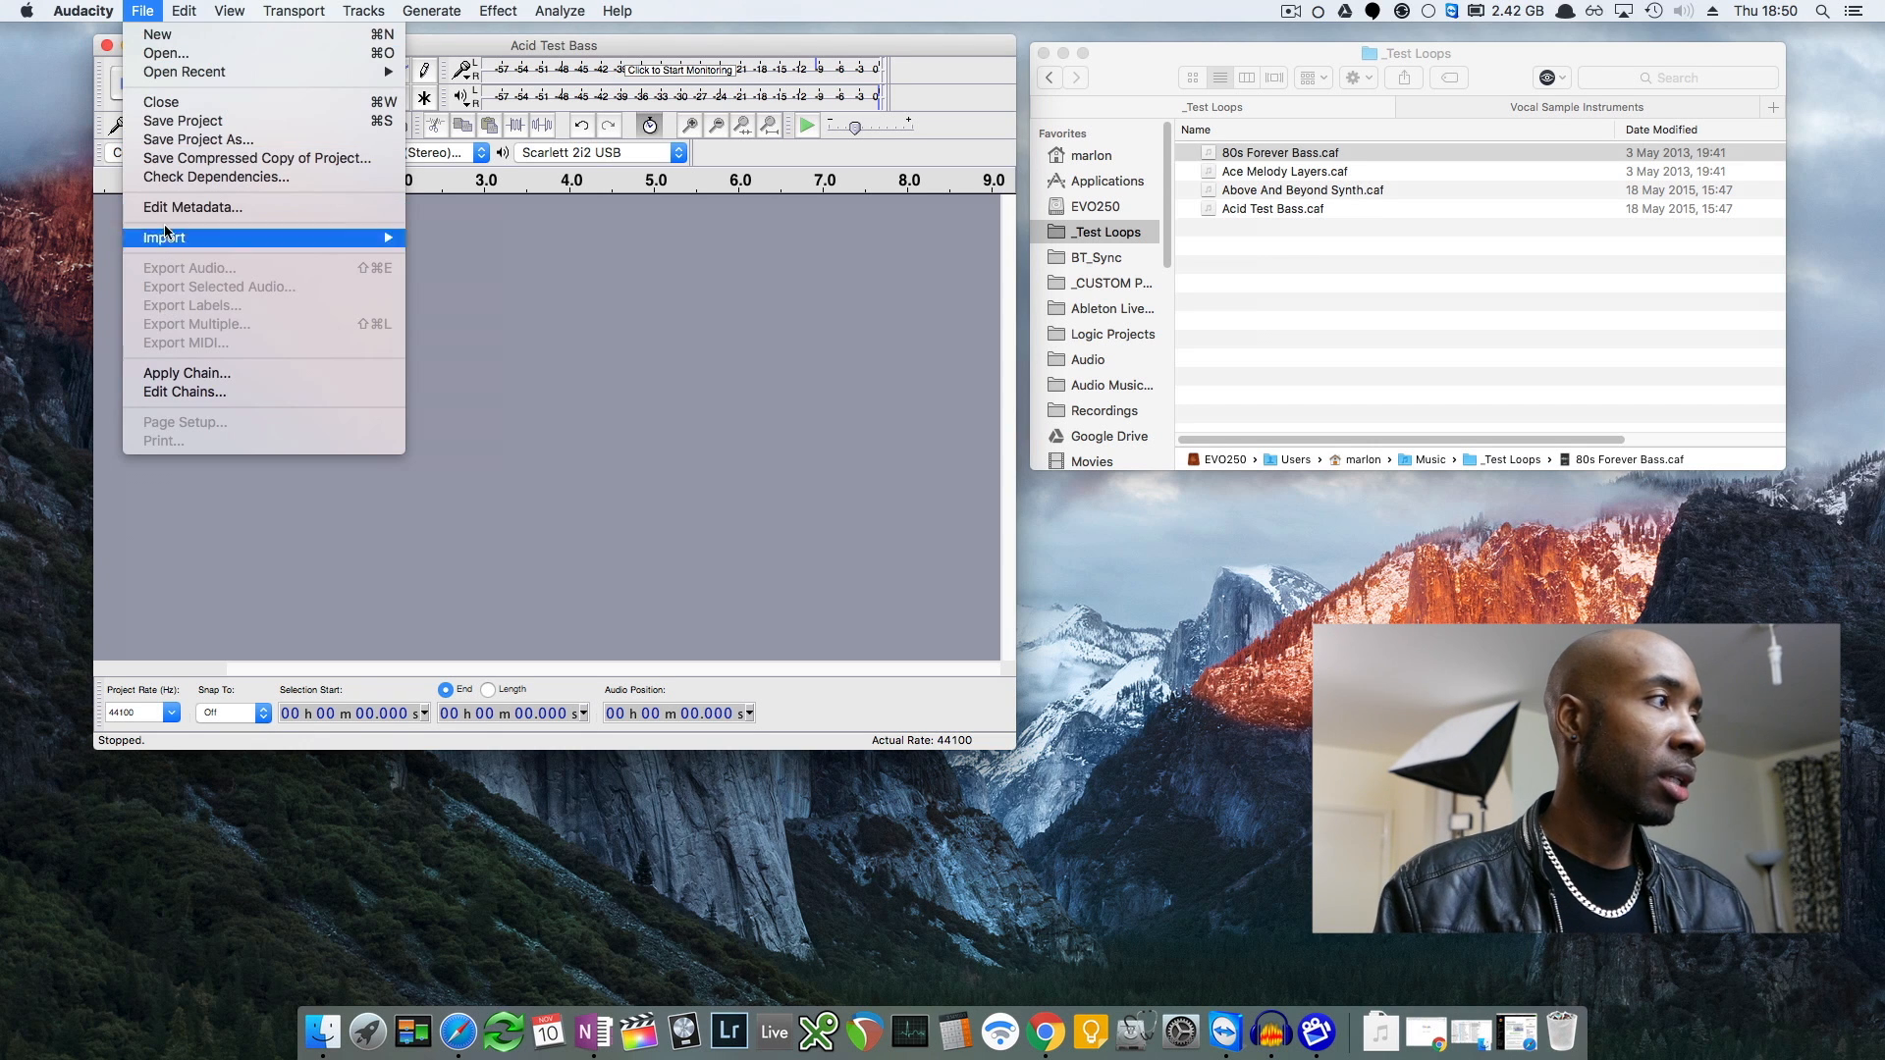
{"action": "mouse_move", "coordinate": [324, 238]}
{"action": "left_click", "coordinate": [437, 238]}
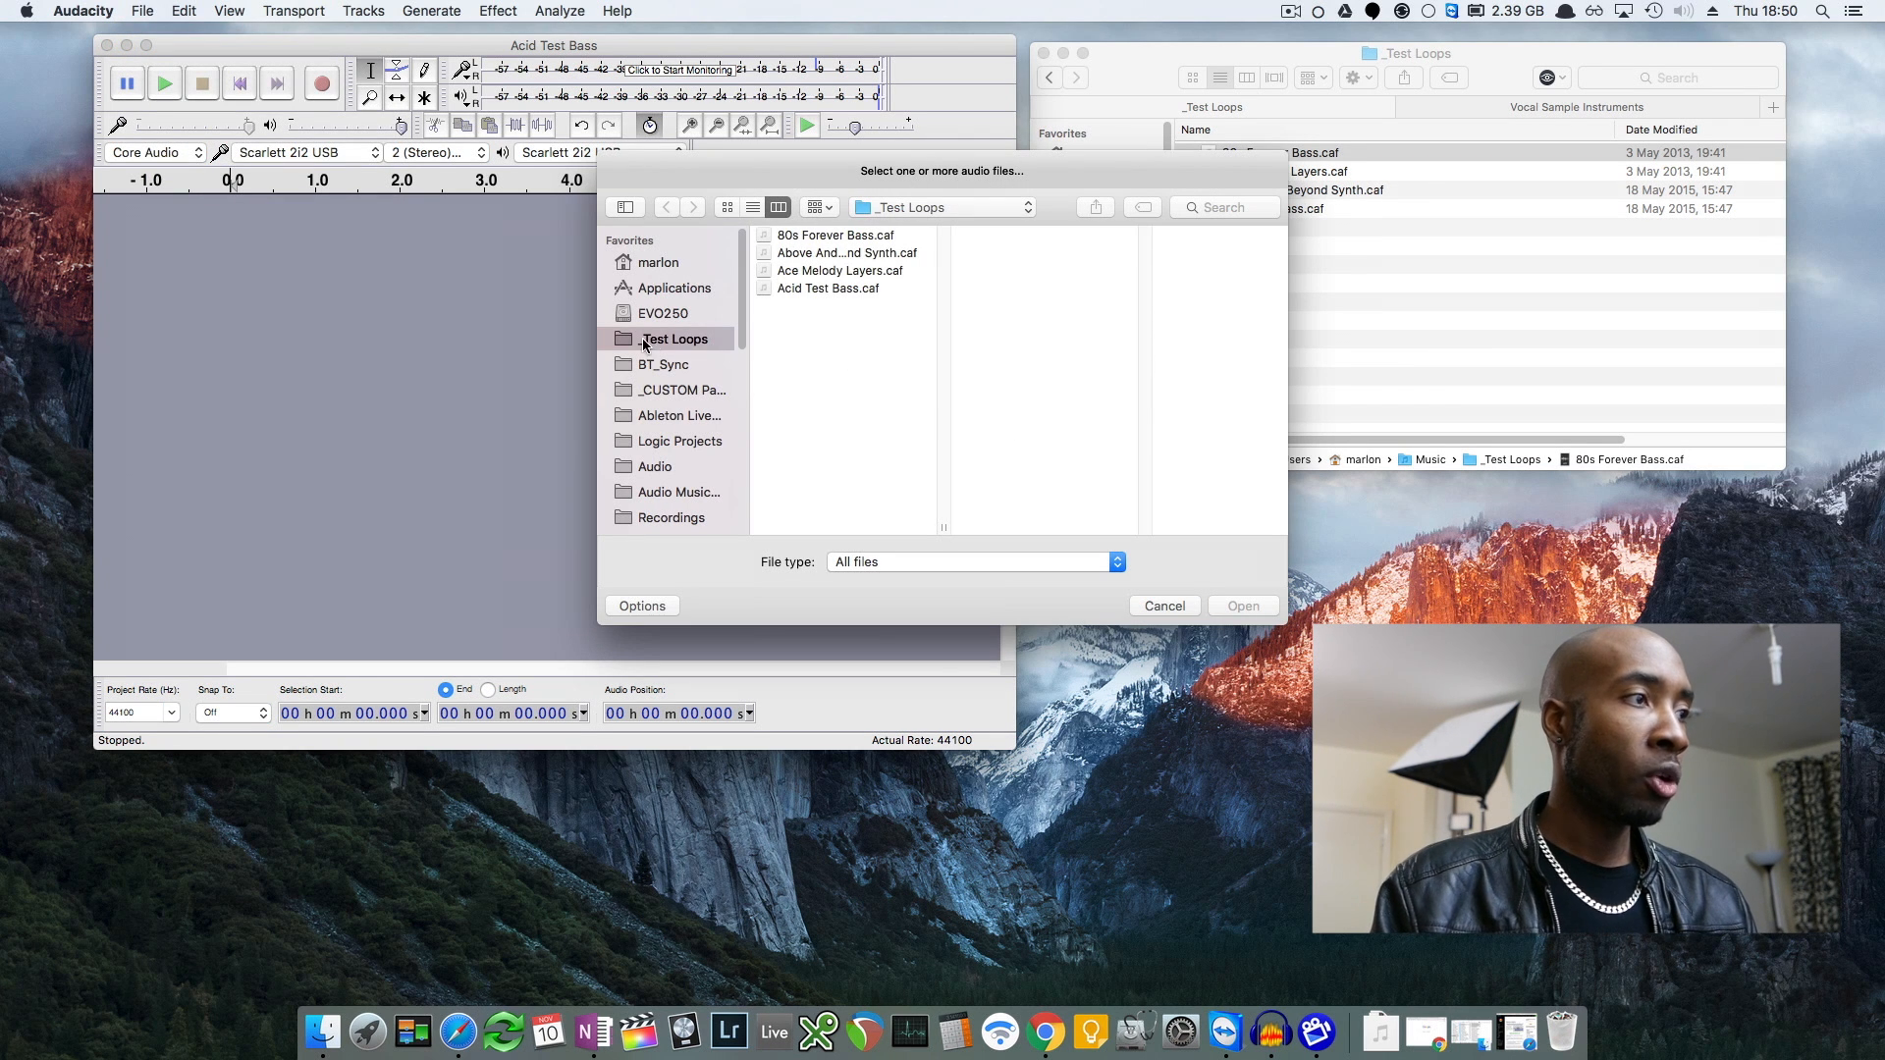
{"action": "left_click", "coordinate": [811, 237]}
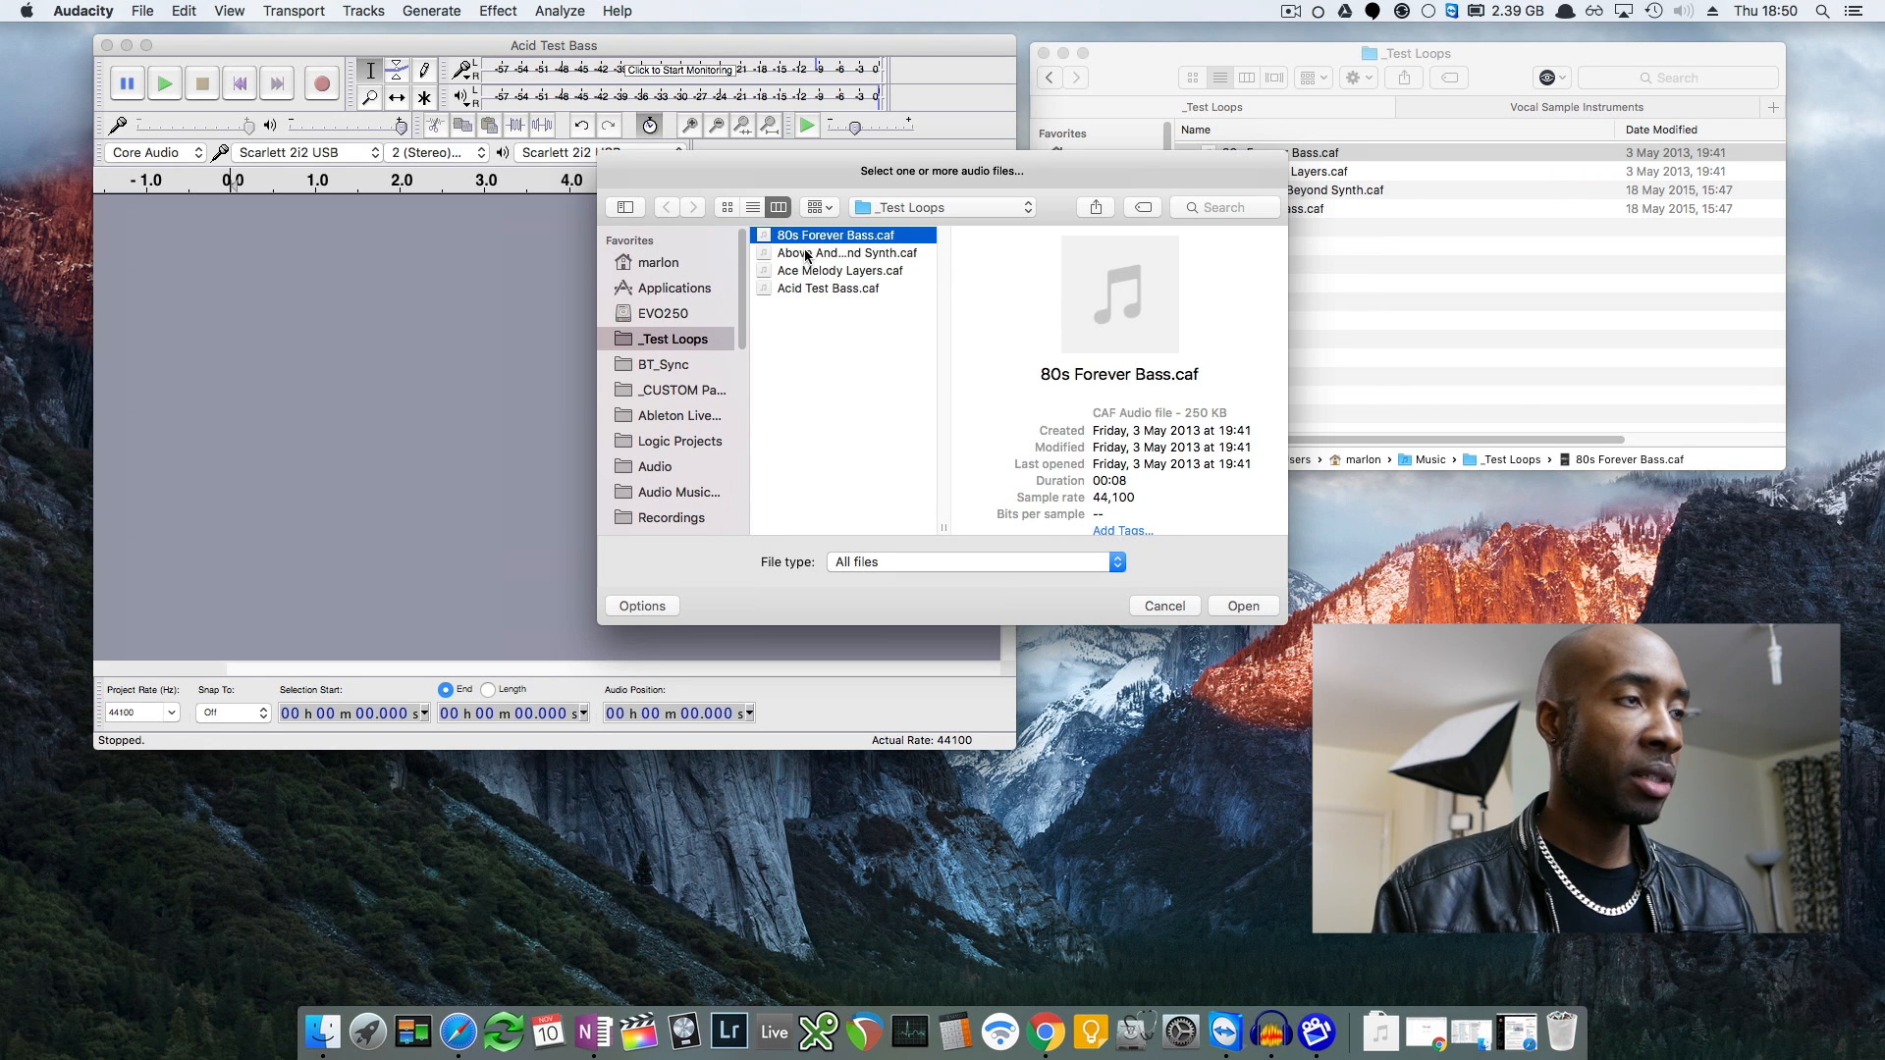
{"action": "left_click", "coordinate": [1243, 606]}
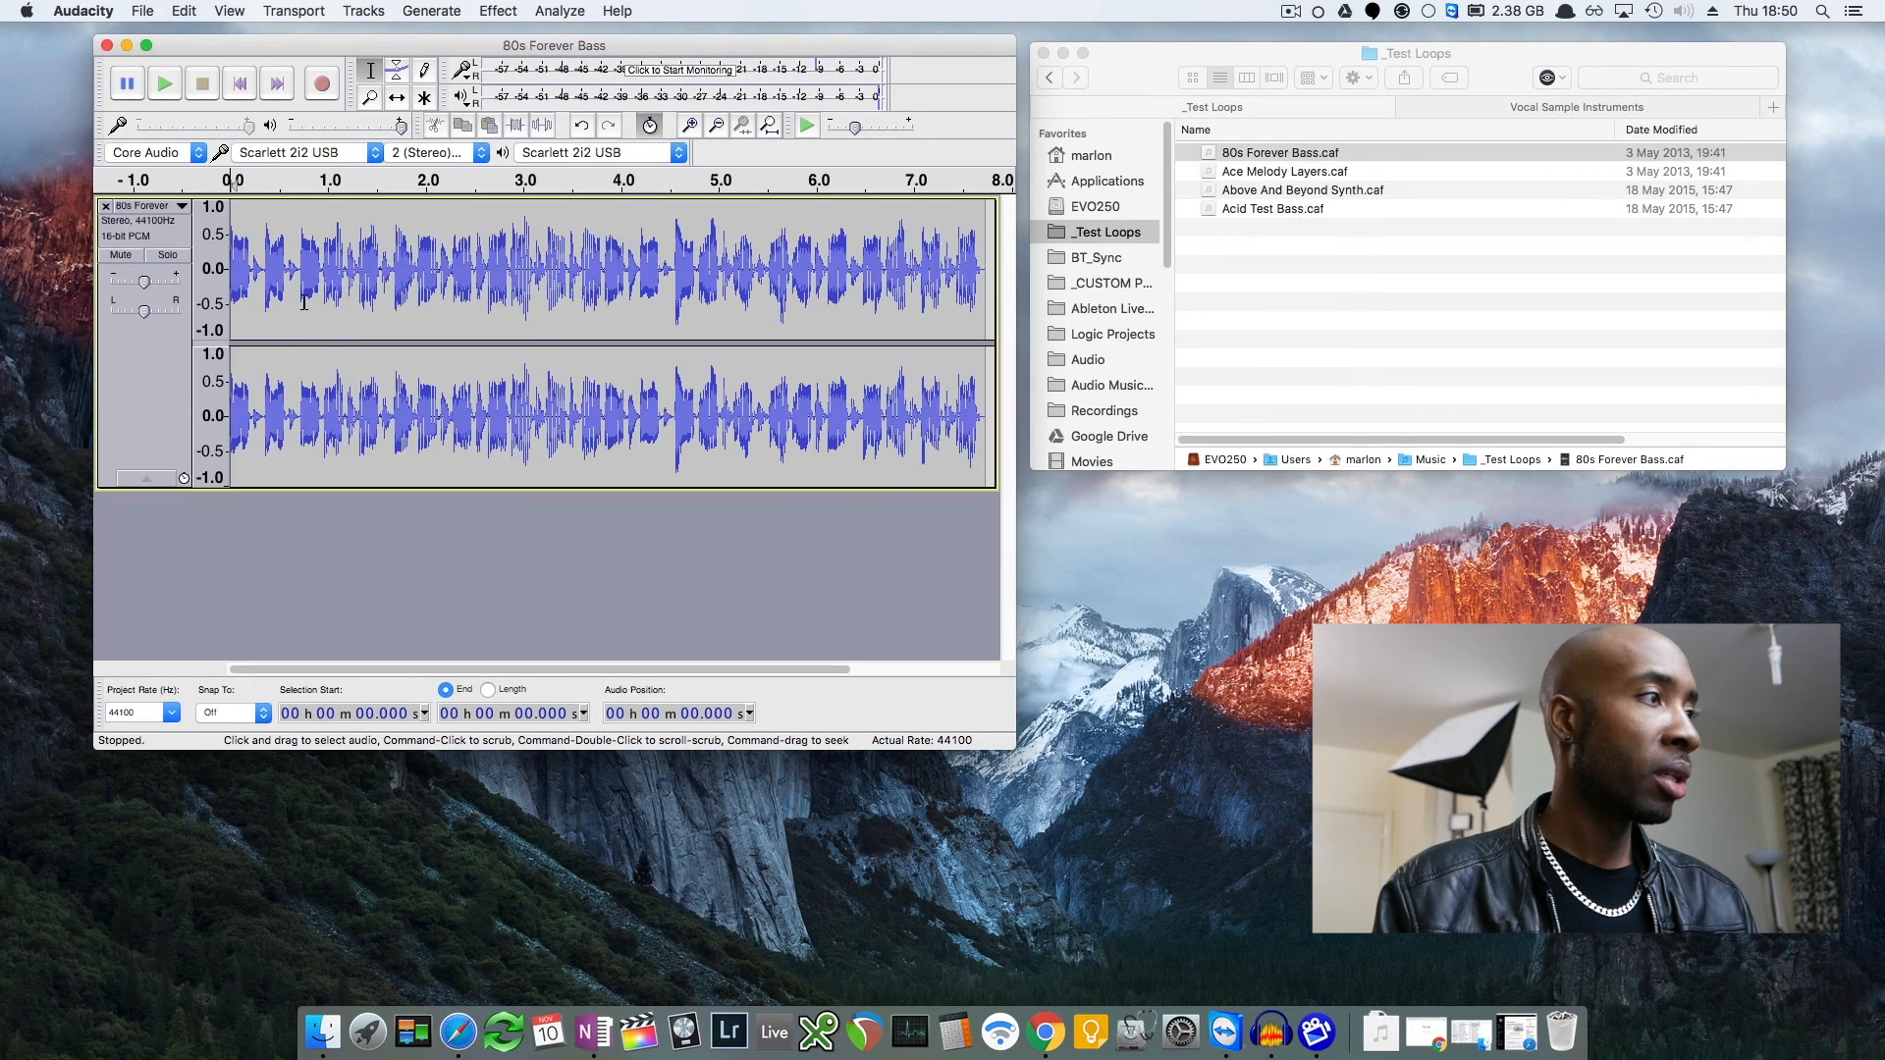
Export the audio as 80s Forever Bass to _Test Loops in WAV (Microsoft) 32-bit float PCM format, leaving the metadata empty
{"action": "left_click", "coordinate": [148, 14]}
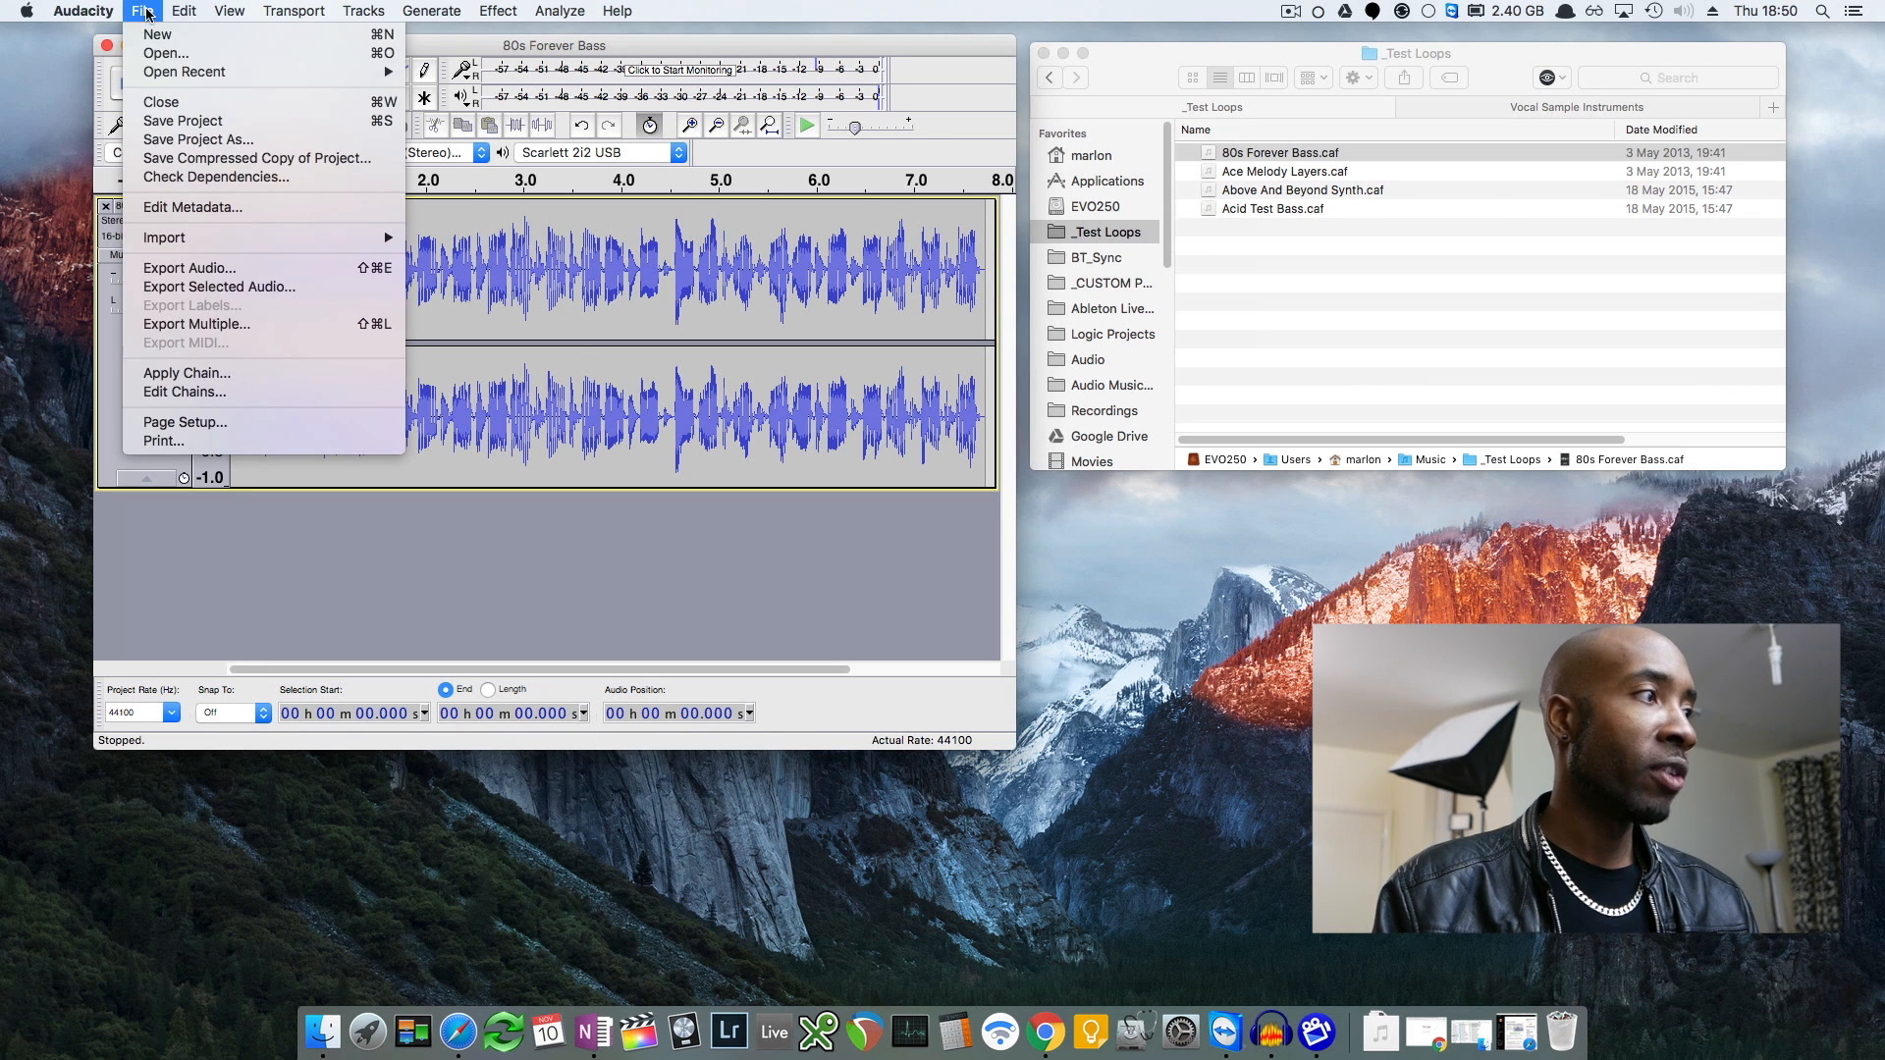
{"action": "left_click", "coordinate": [184, 273]}
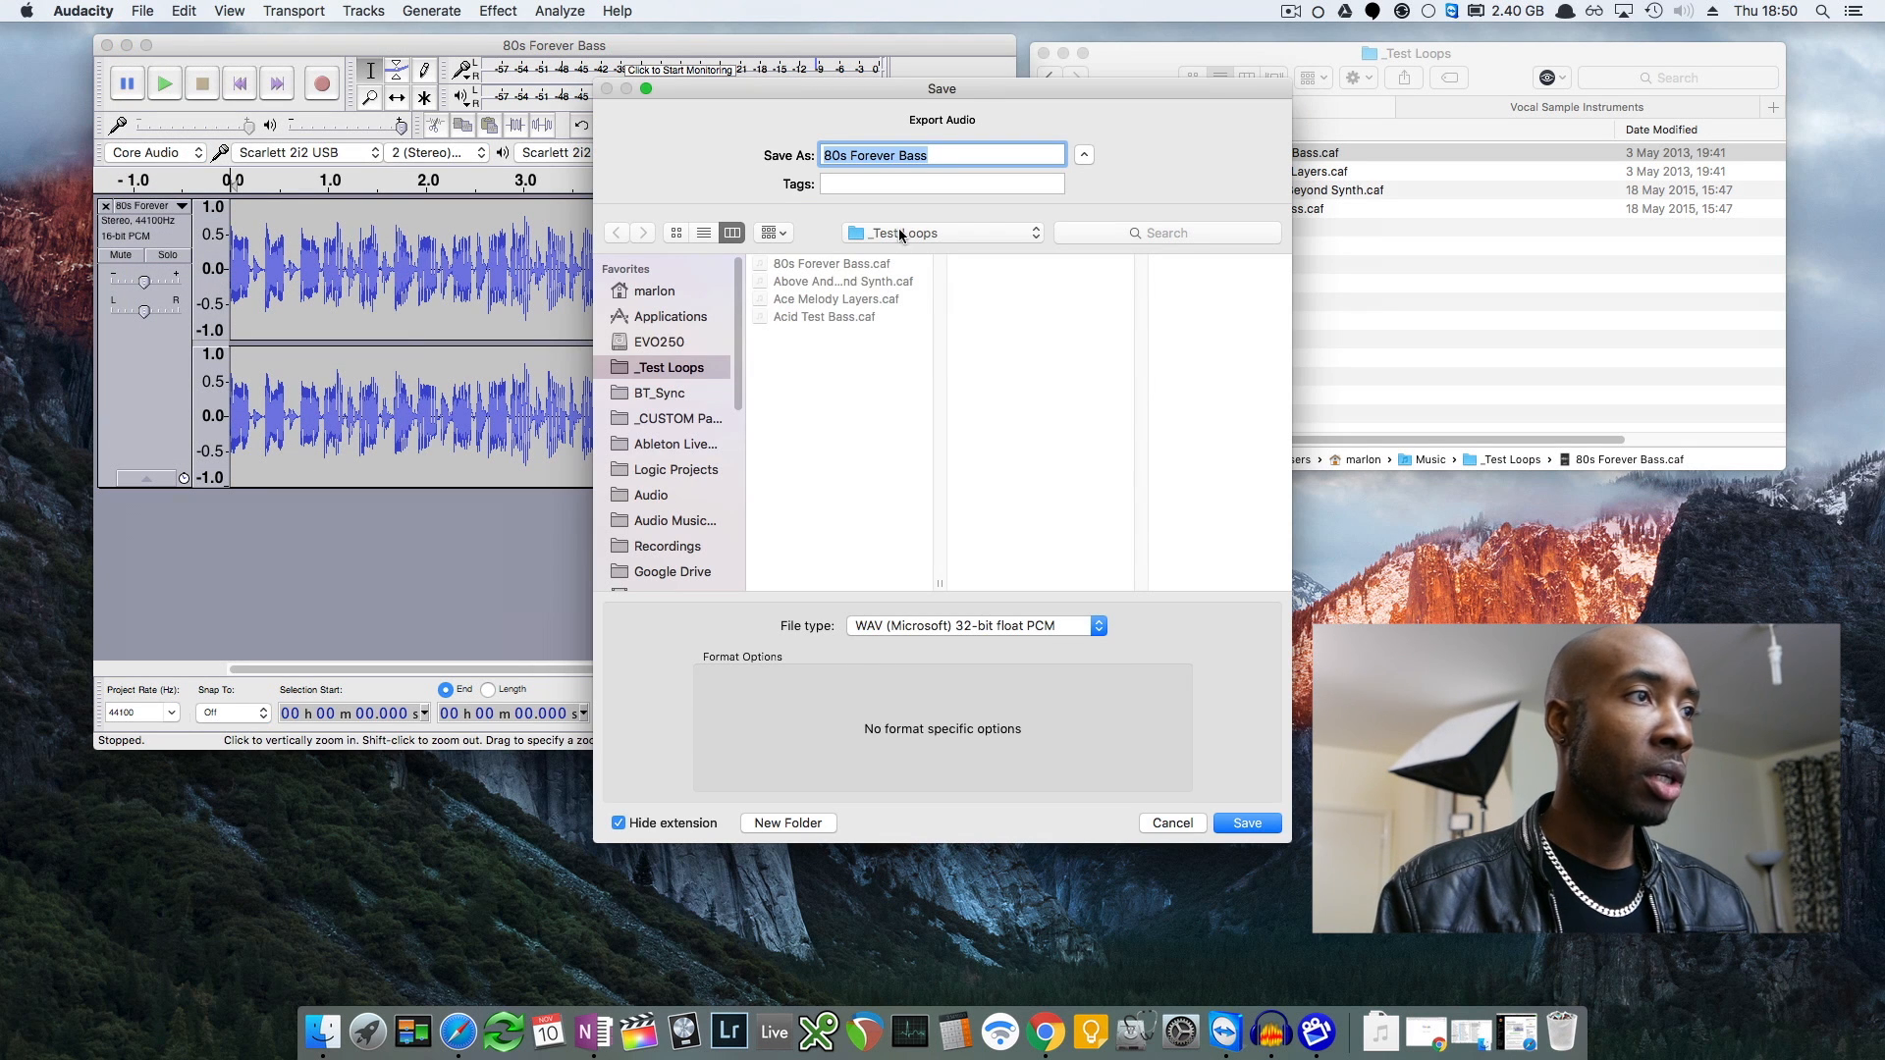
{"action": "left_click", "coordinate": [938, 626]}
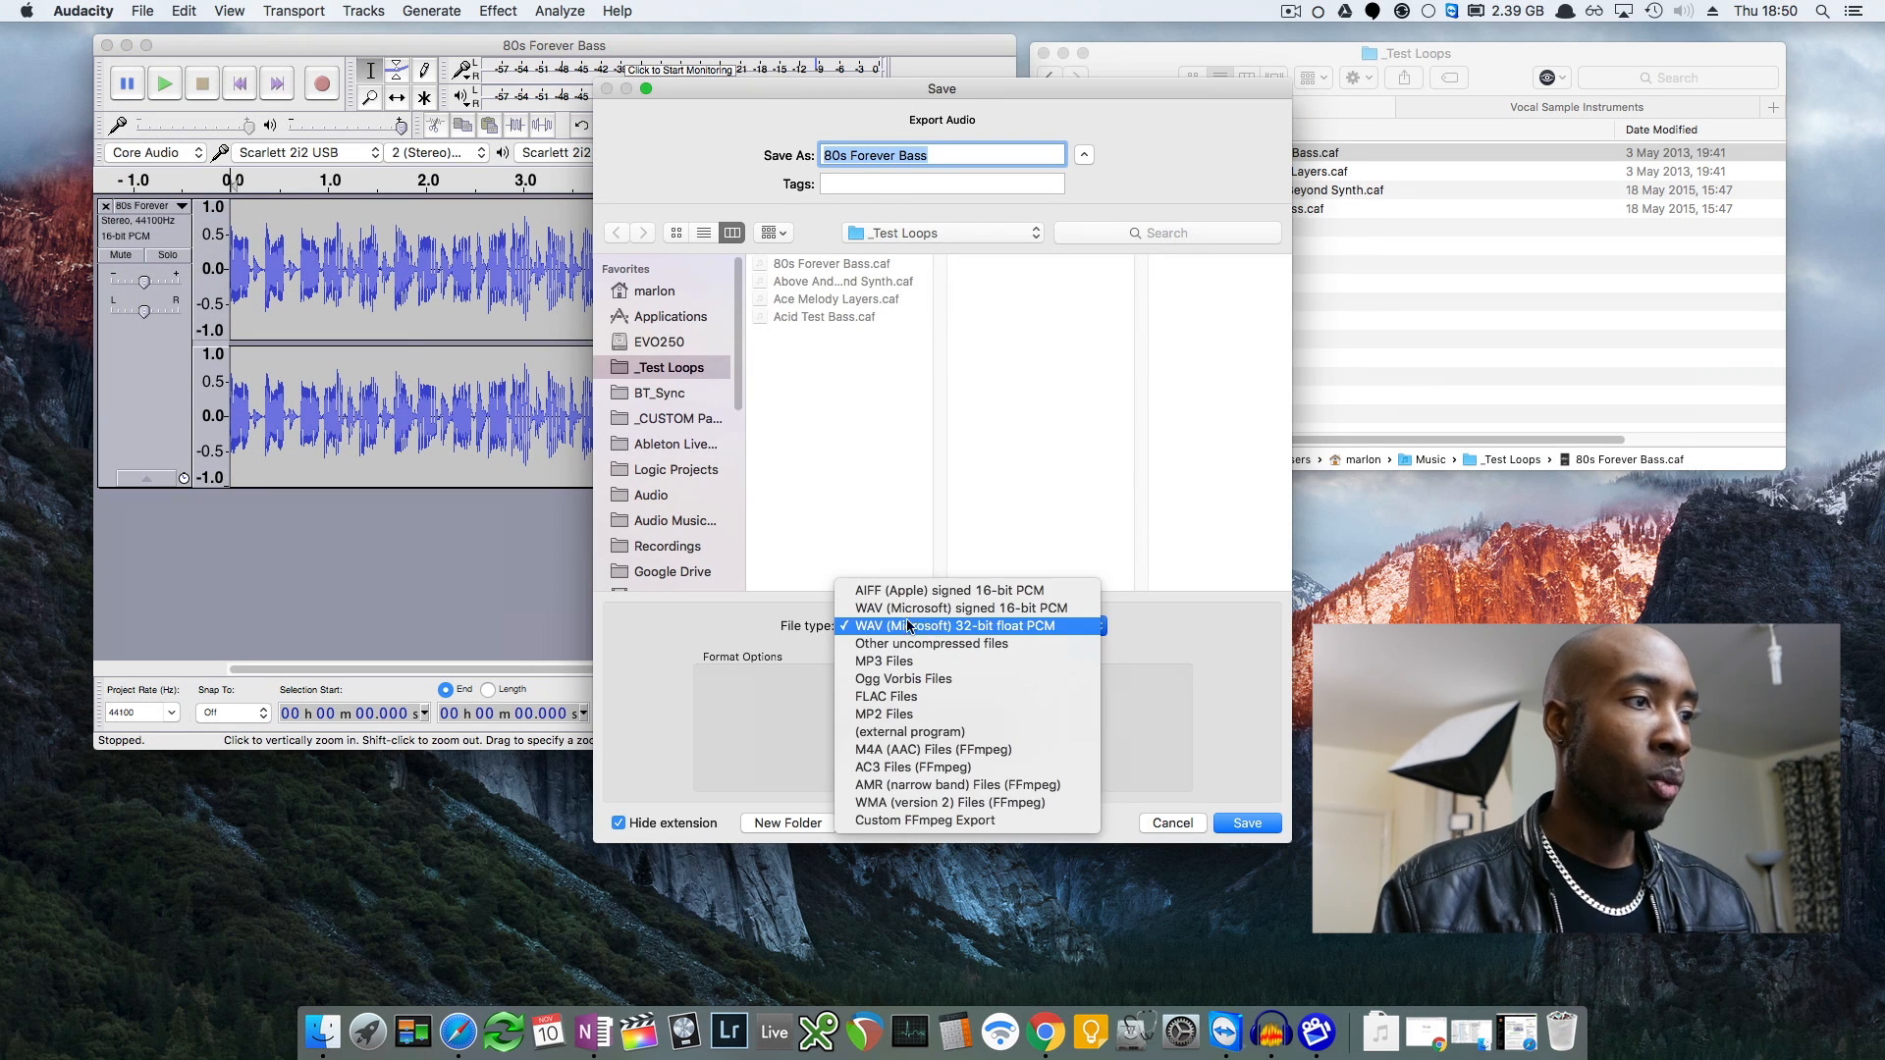
{"action": "left_click", "coordinate": [734, 613]}
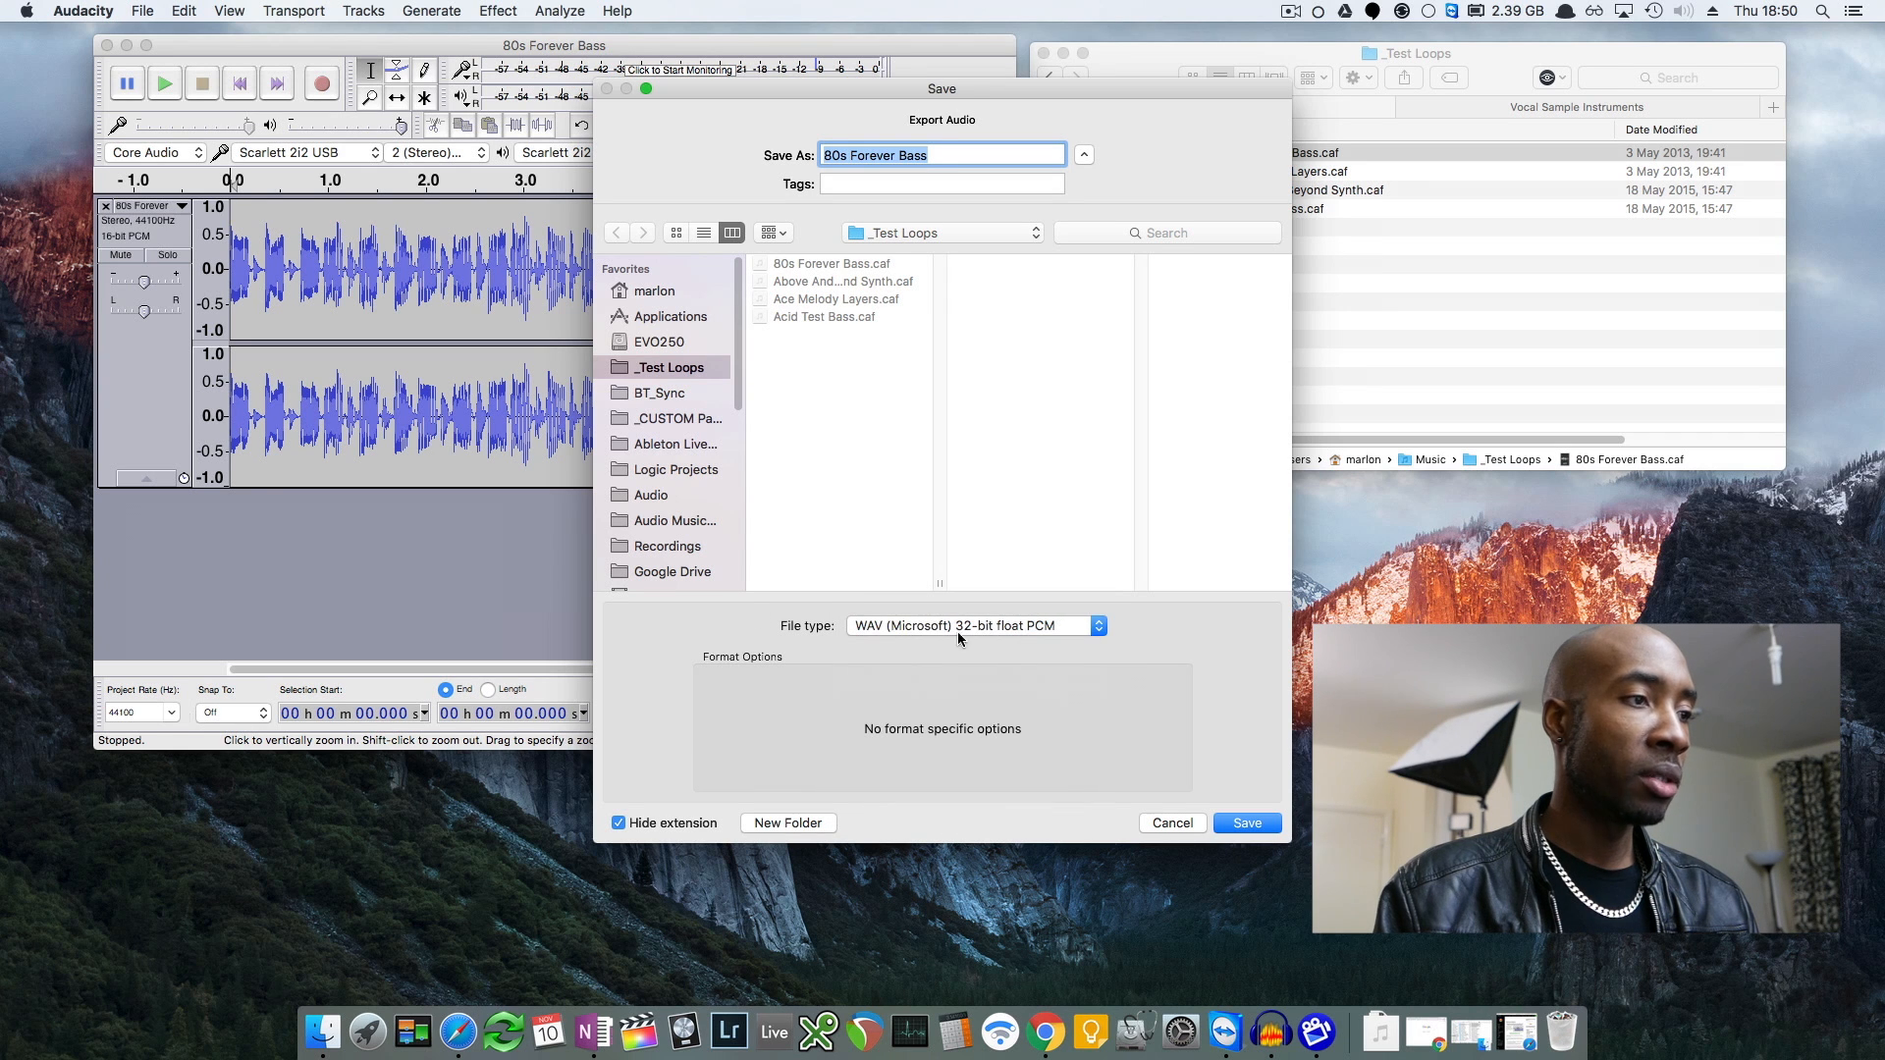
{"action": "left_click", "coordinate": [1245, 822]}
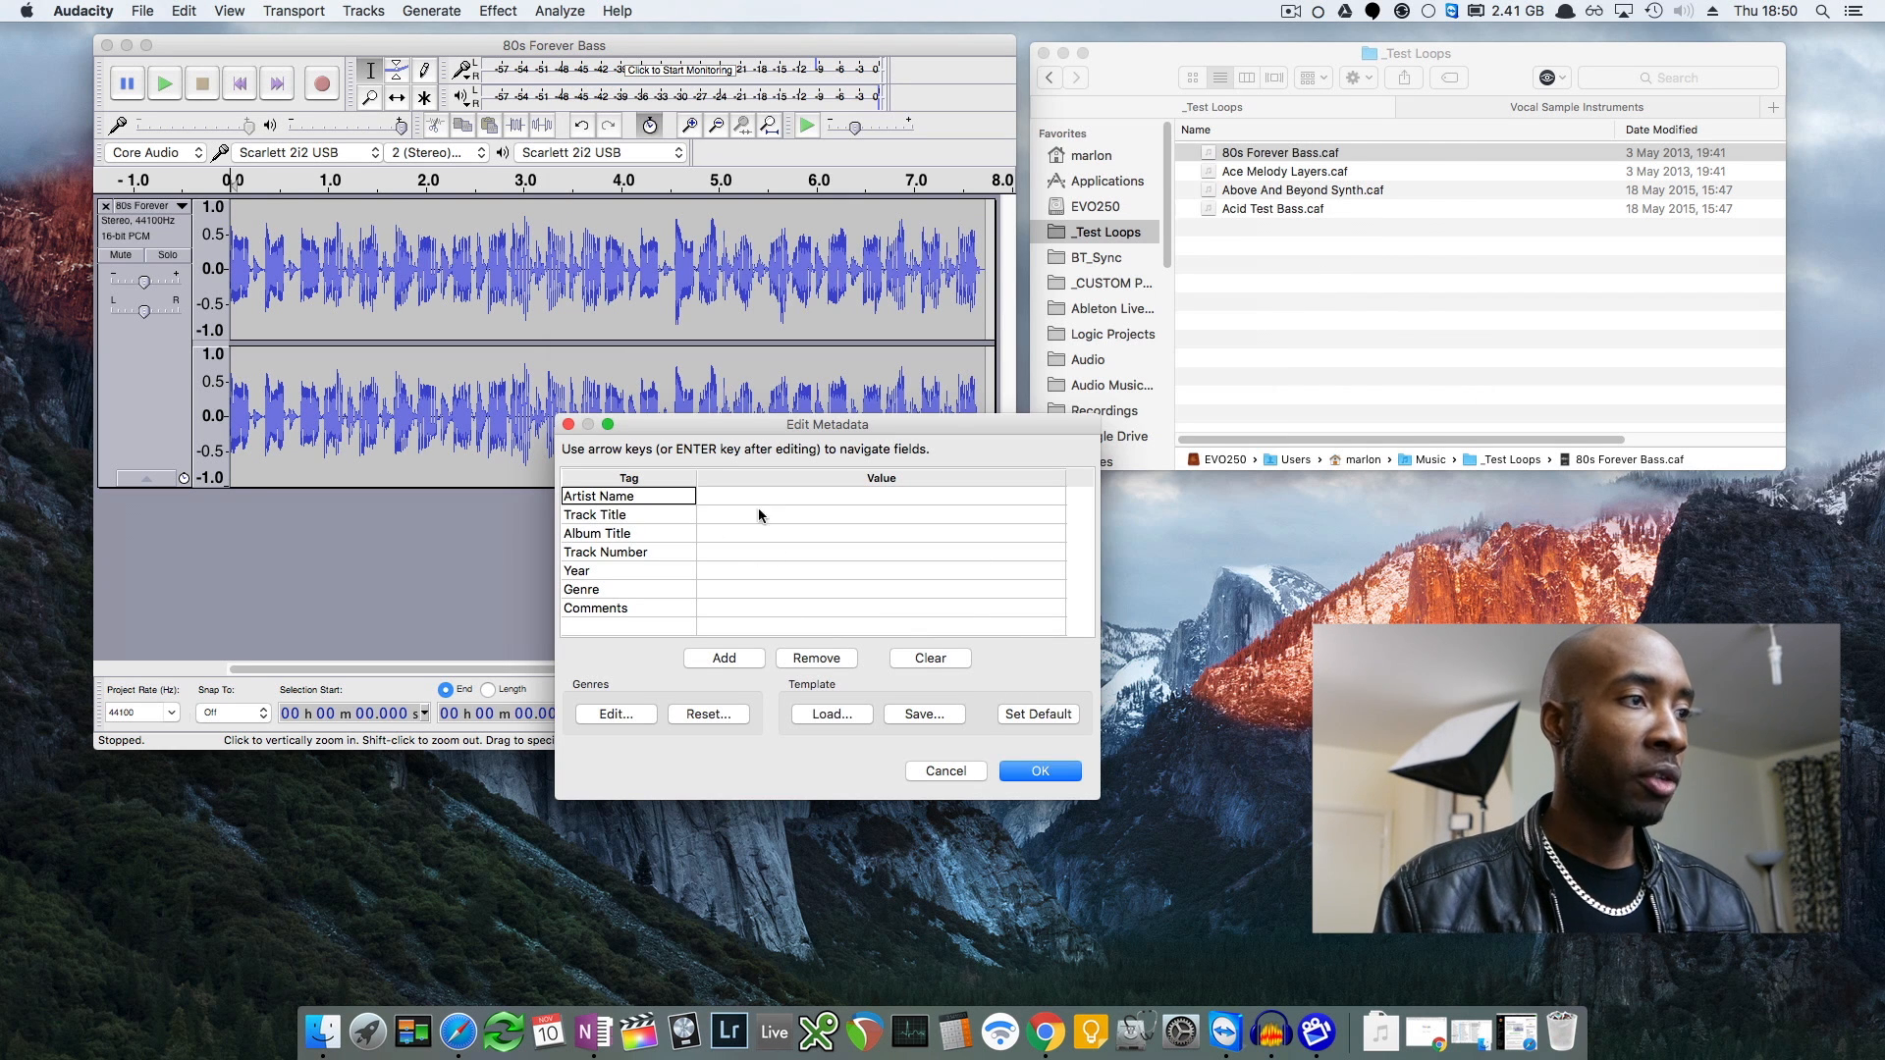
{"action": "left_click", "coordinate": [1003, 771]}
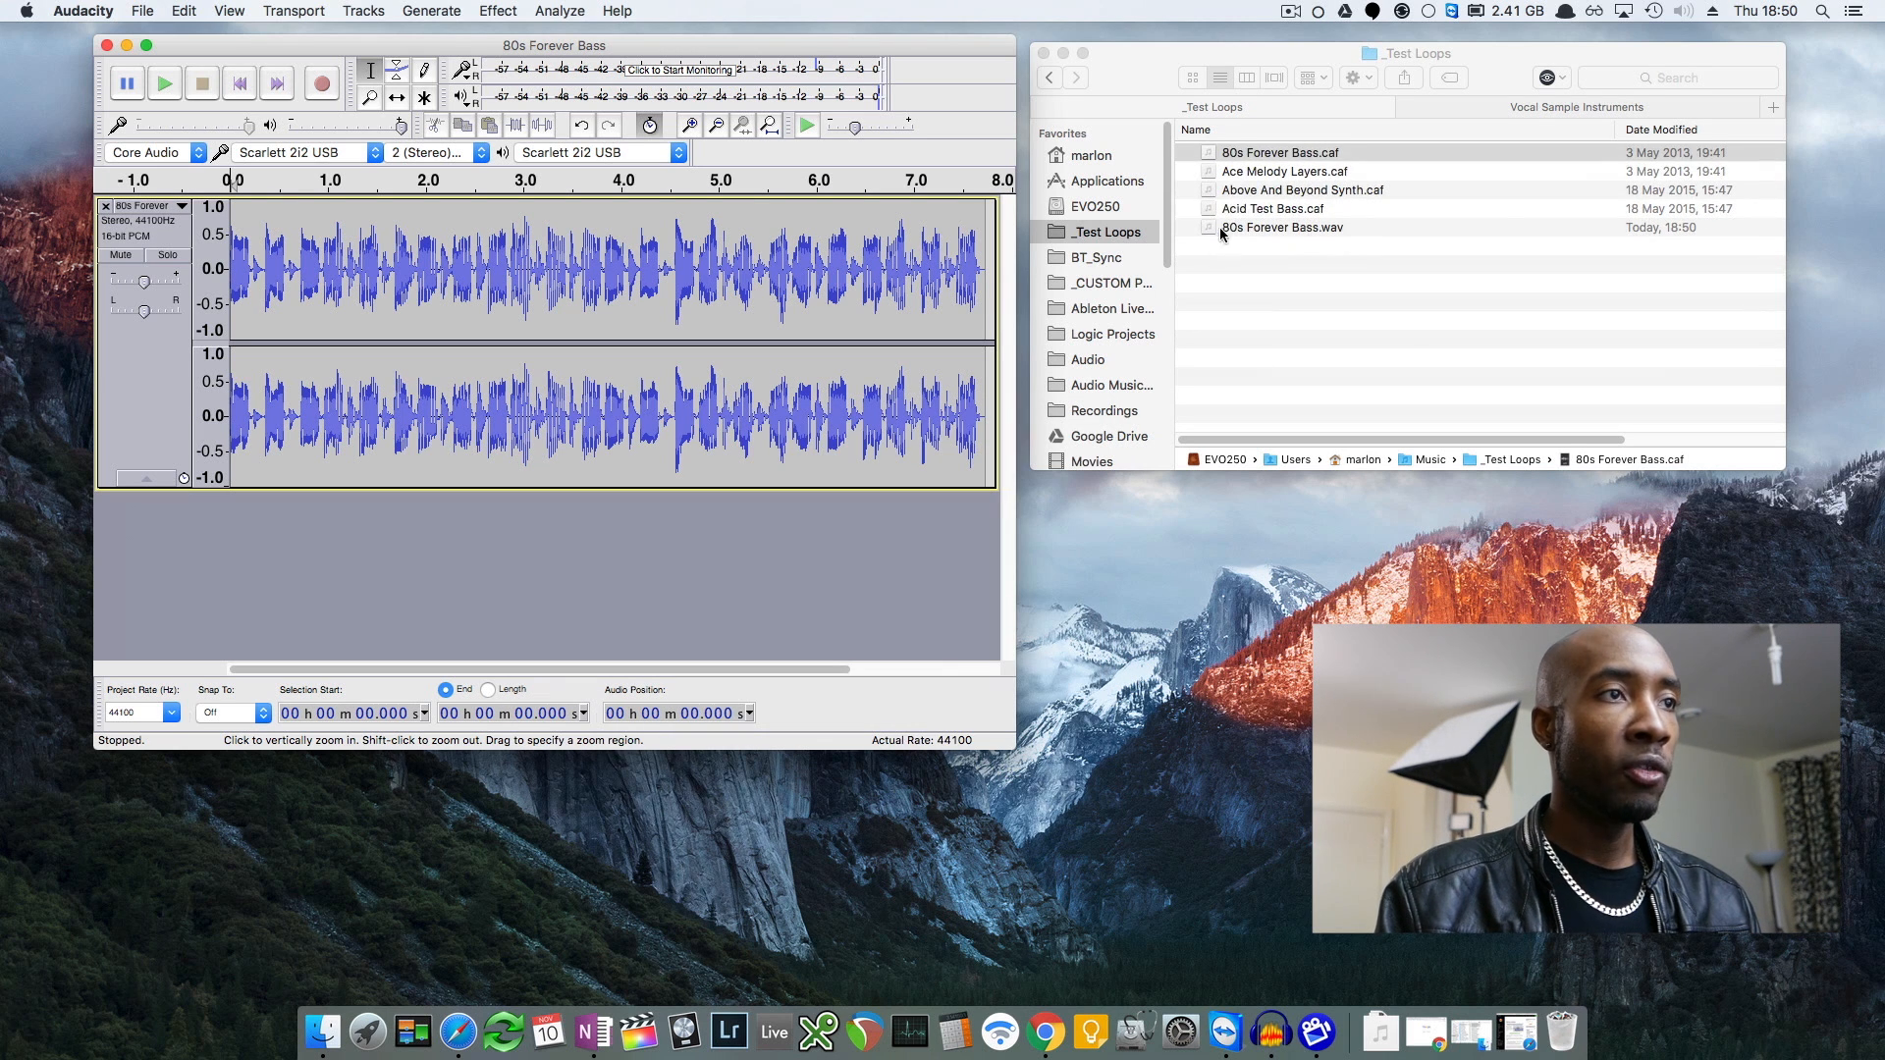
Preview the exported 80s Forever Bass.wav in the _Test Loops folder and close the preview
{"action": "left_click", "coordinate": [1257, 228]}
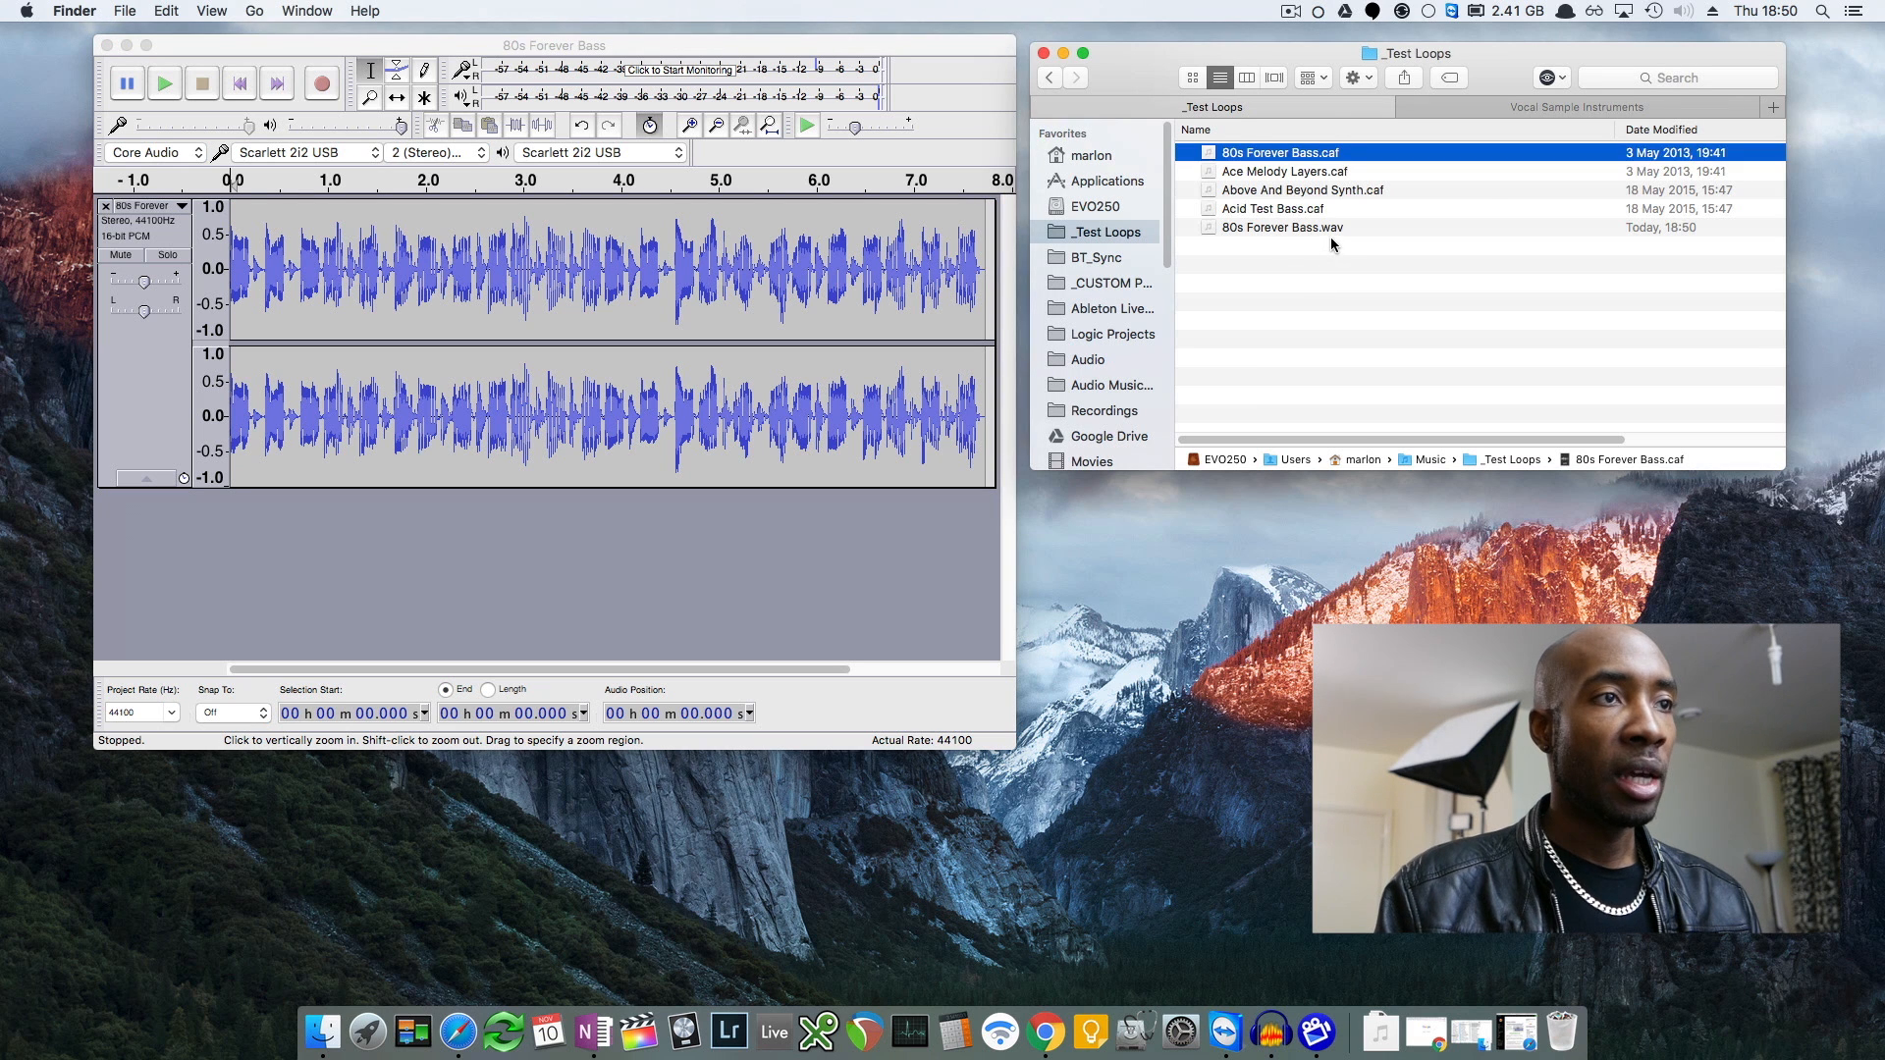
{"action": "left_click", "coordinate": [1310, 230]}
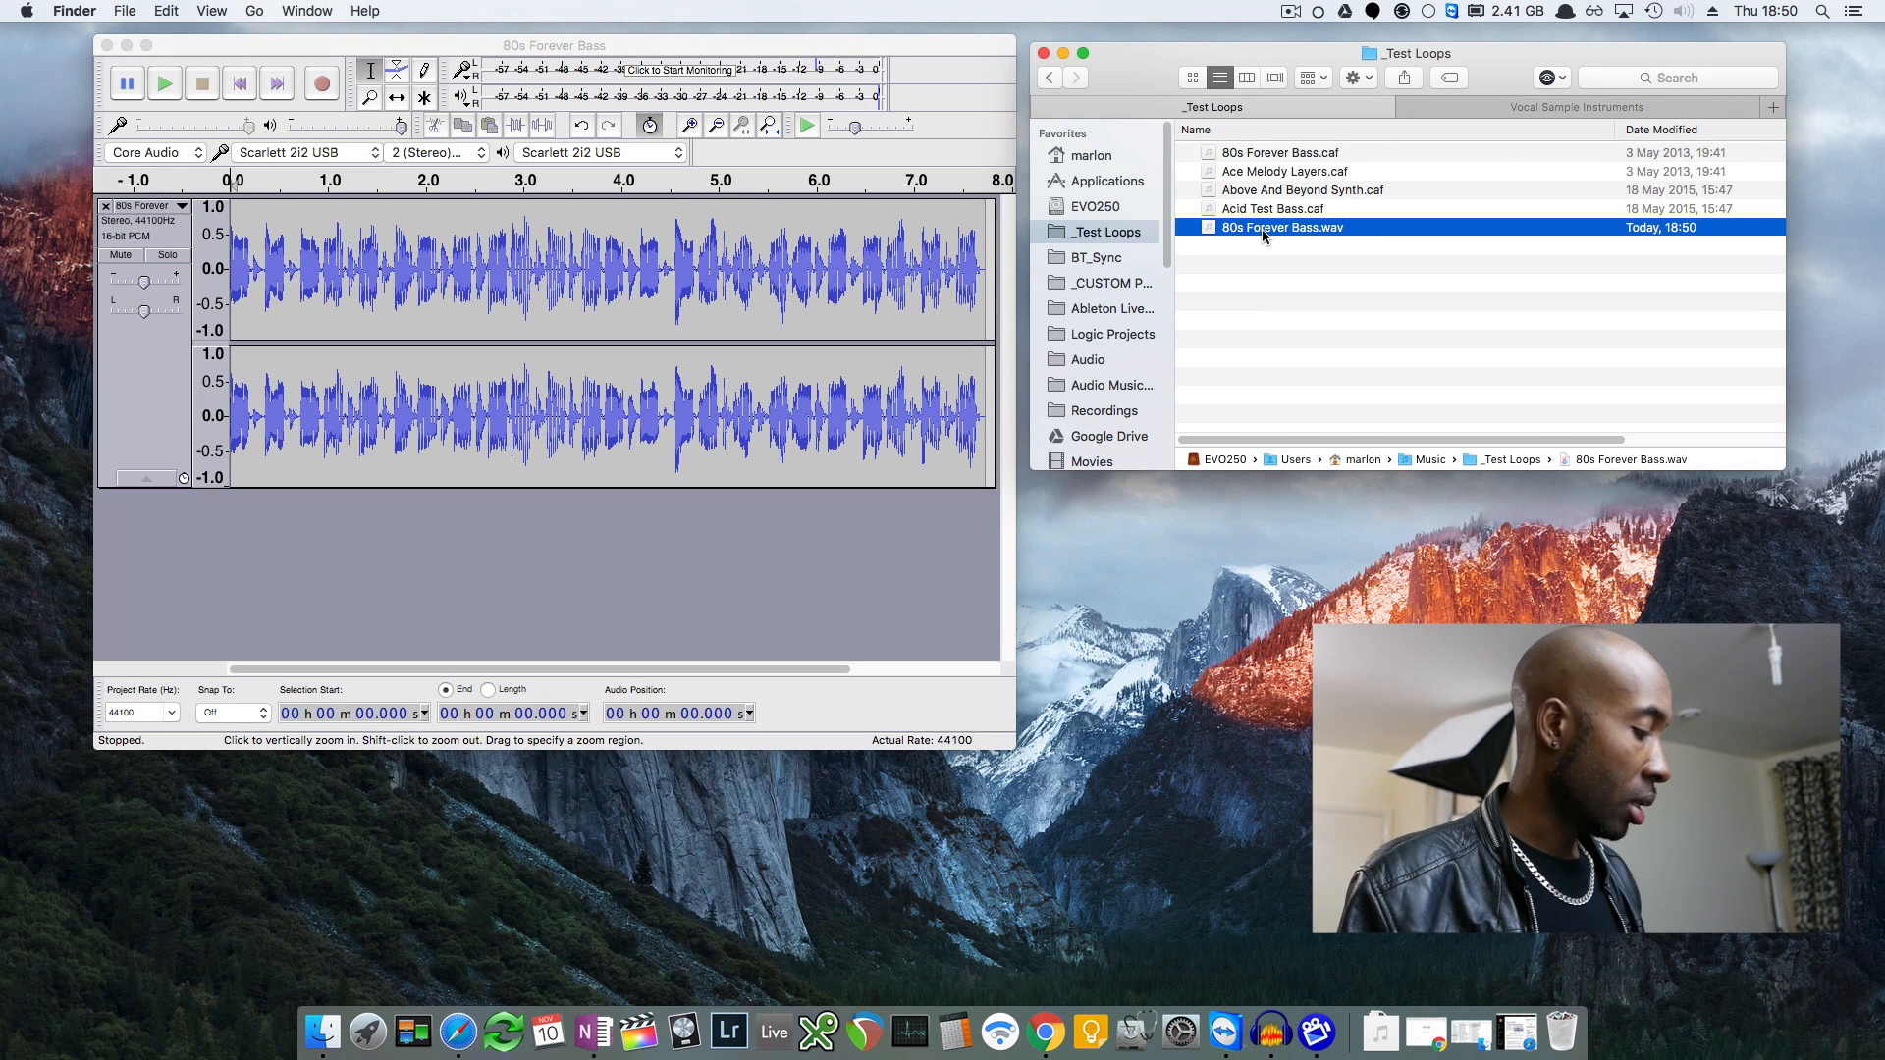
{"action": "key", "text": "space"}
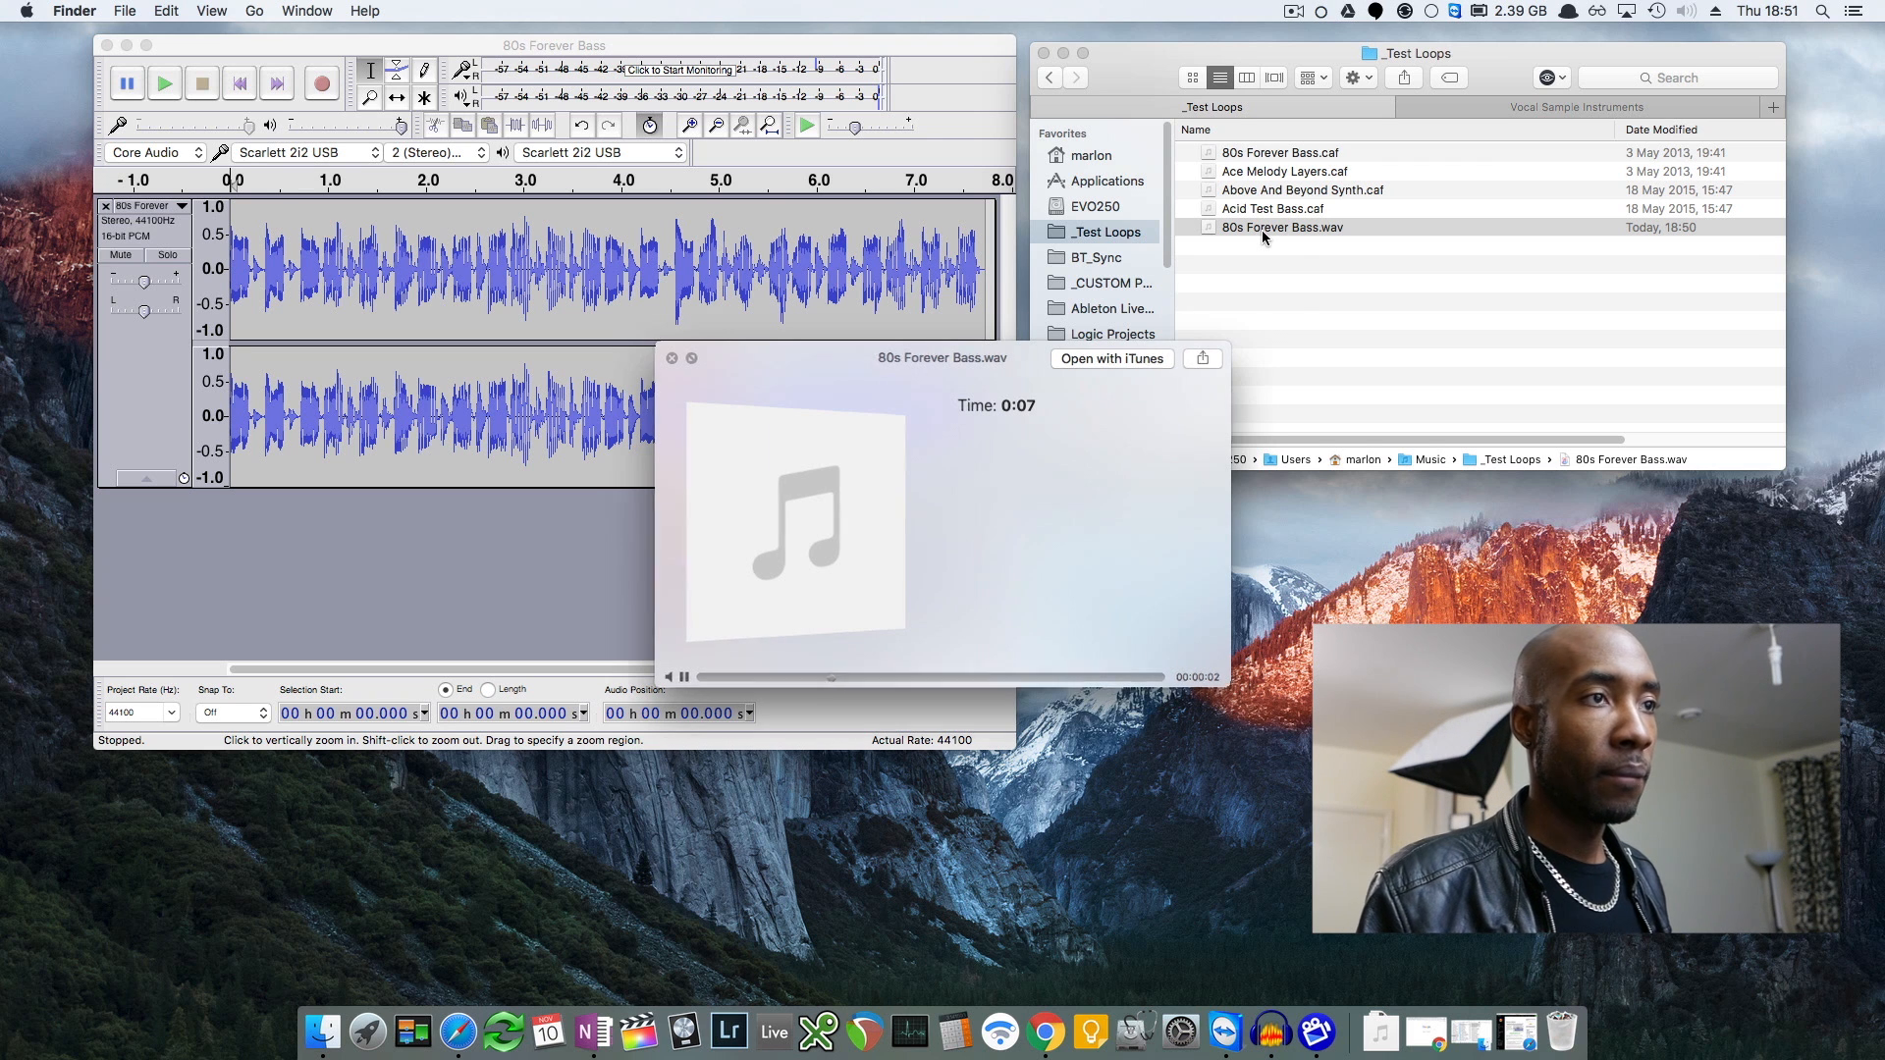
{"action": "key", "text": "space"}
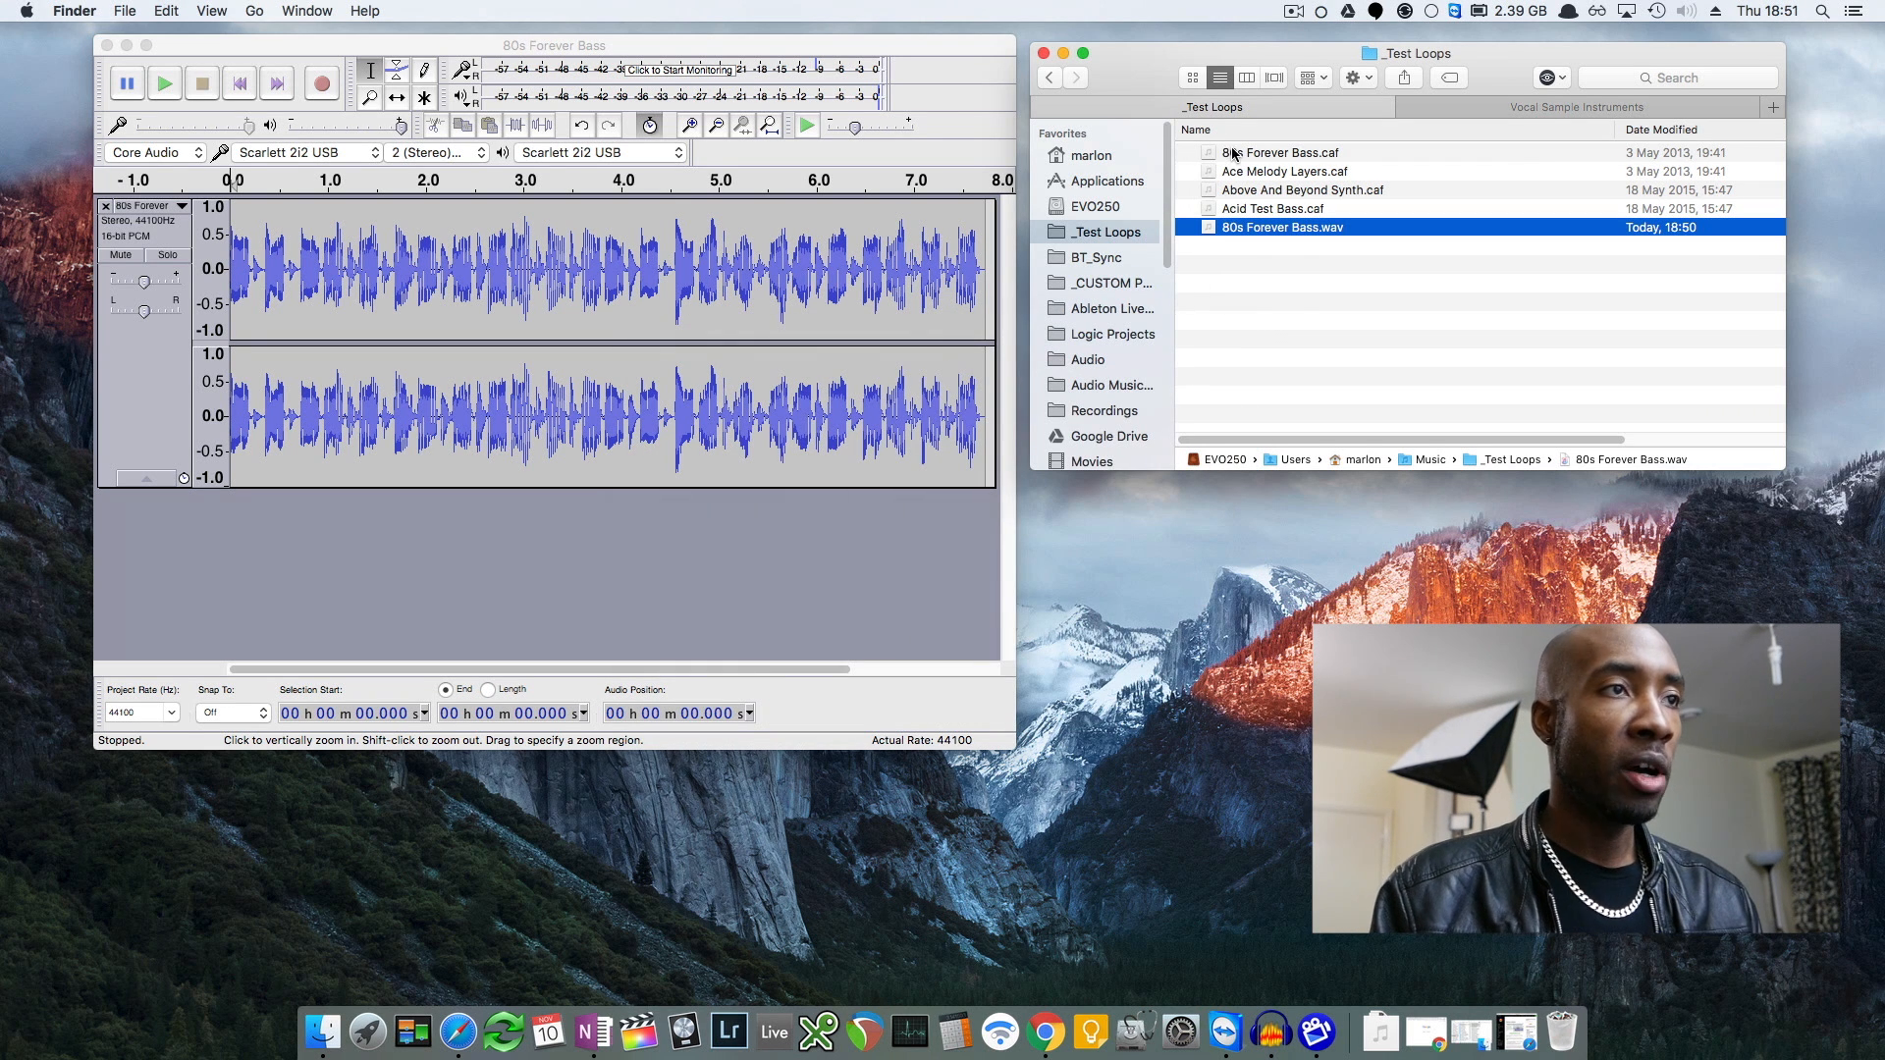
Move 80s Forever Bass.wav to the Trash and remove the 80s Forever Bass track from the Audacity project
{"action": "right_click", "coordinate": [1233, 230]}
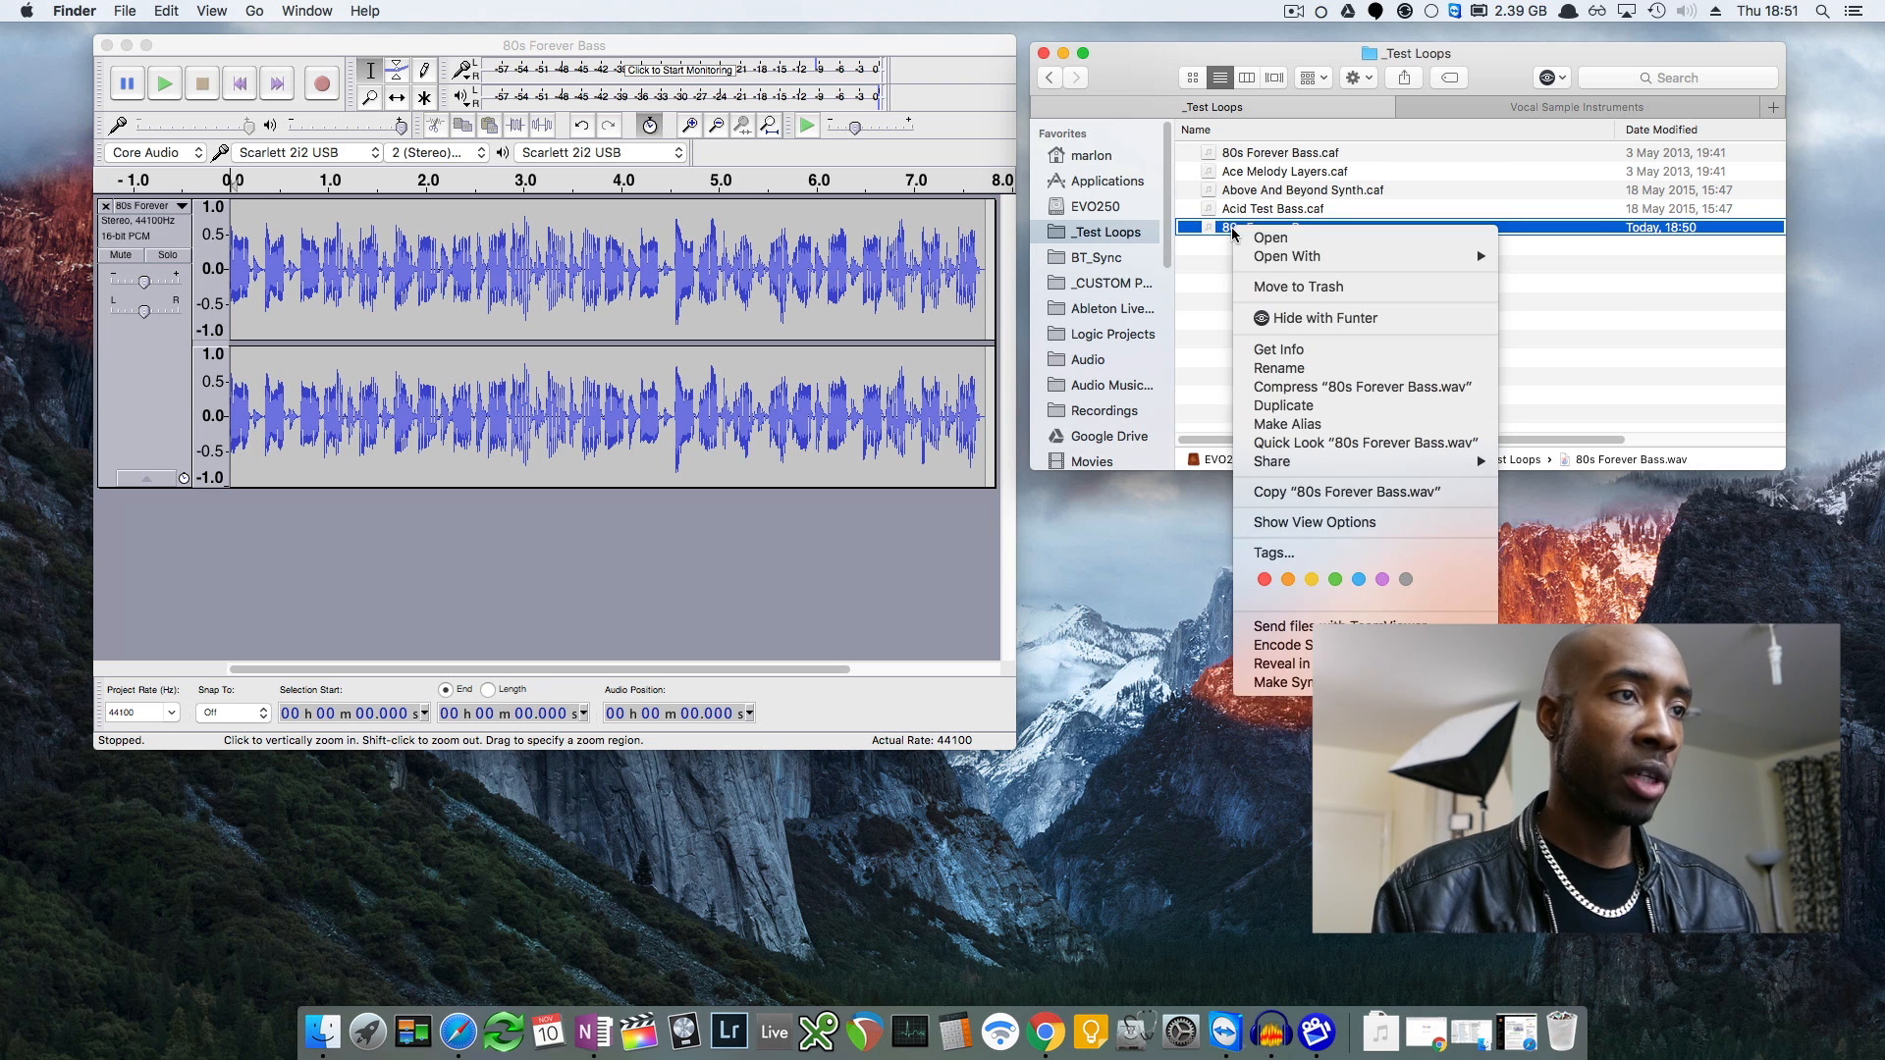
{"action": "left_click", "coordinate": [1276, 287]}
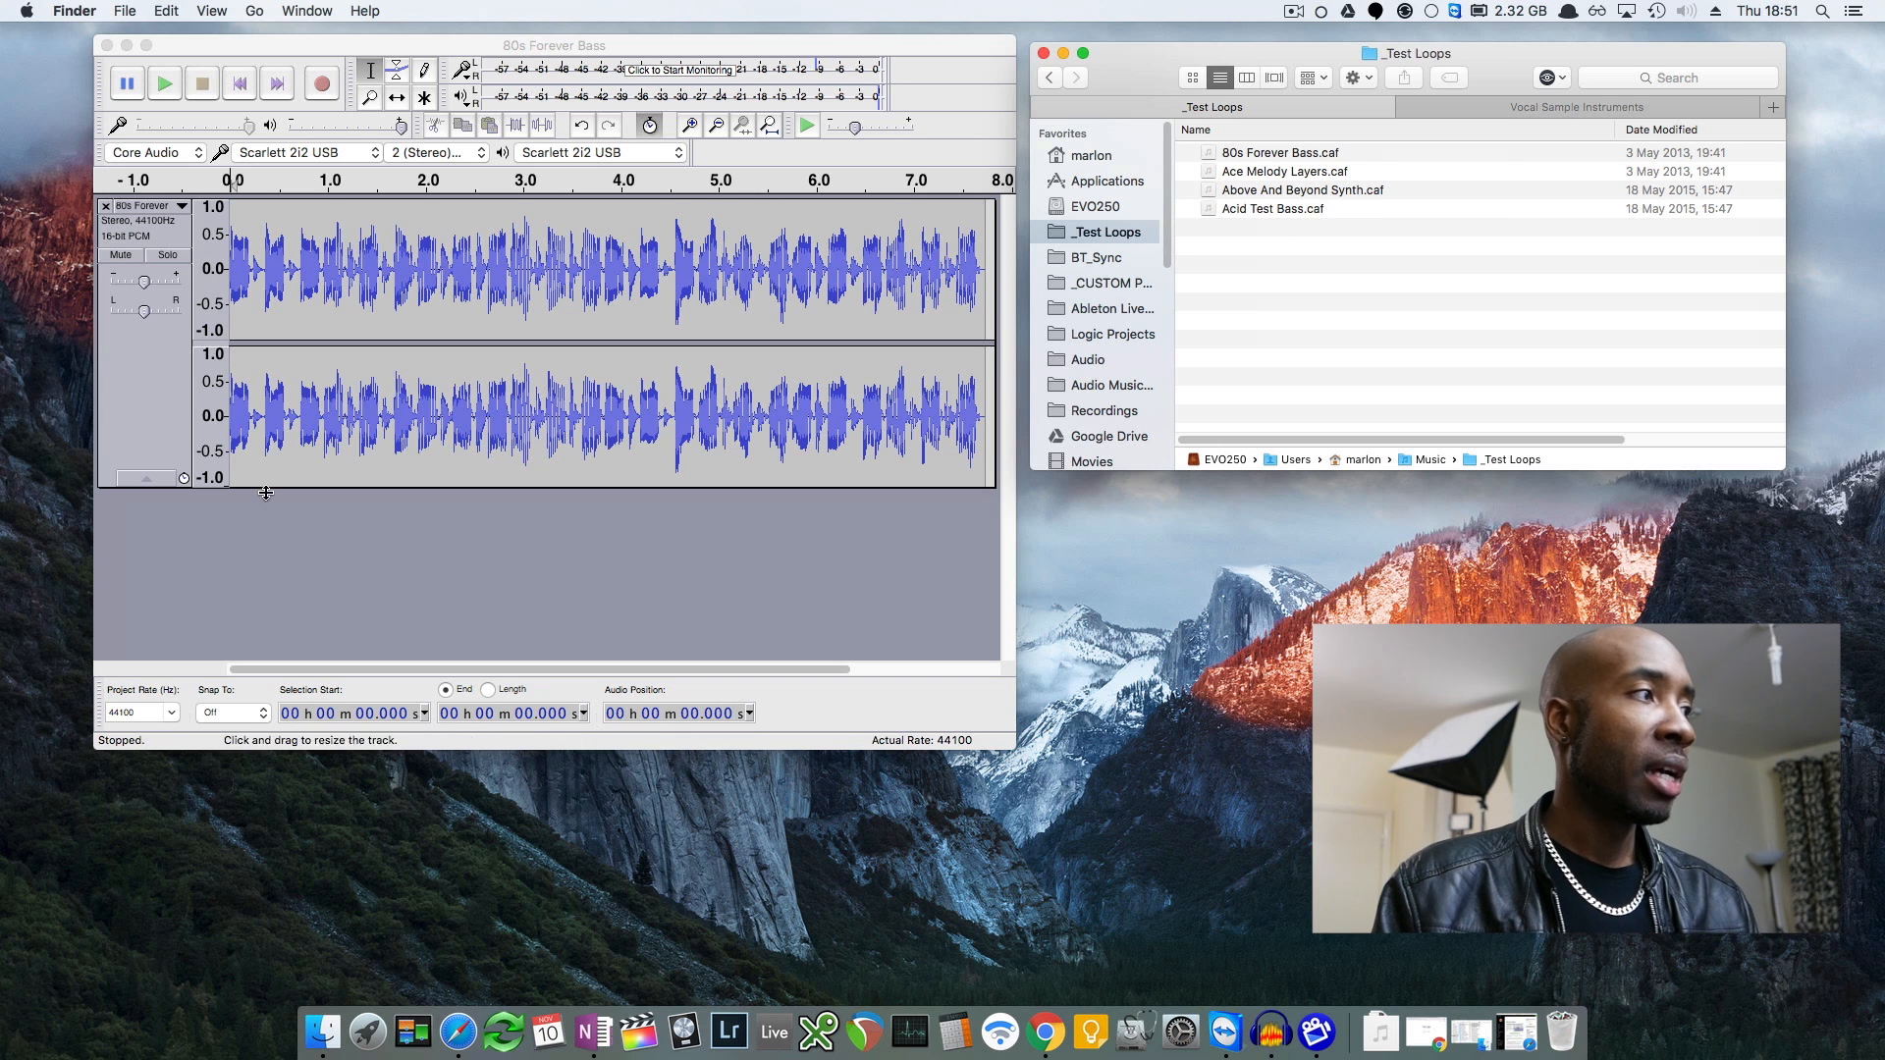
{"action": "left_click", "coordinate": [132, 260]}
{"action": "left_click", "coordinate": [105, 206]}
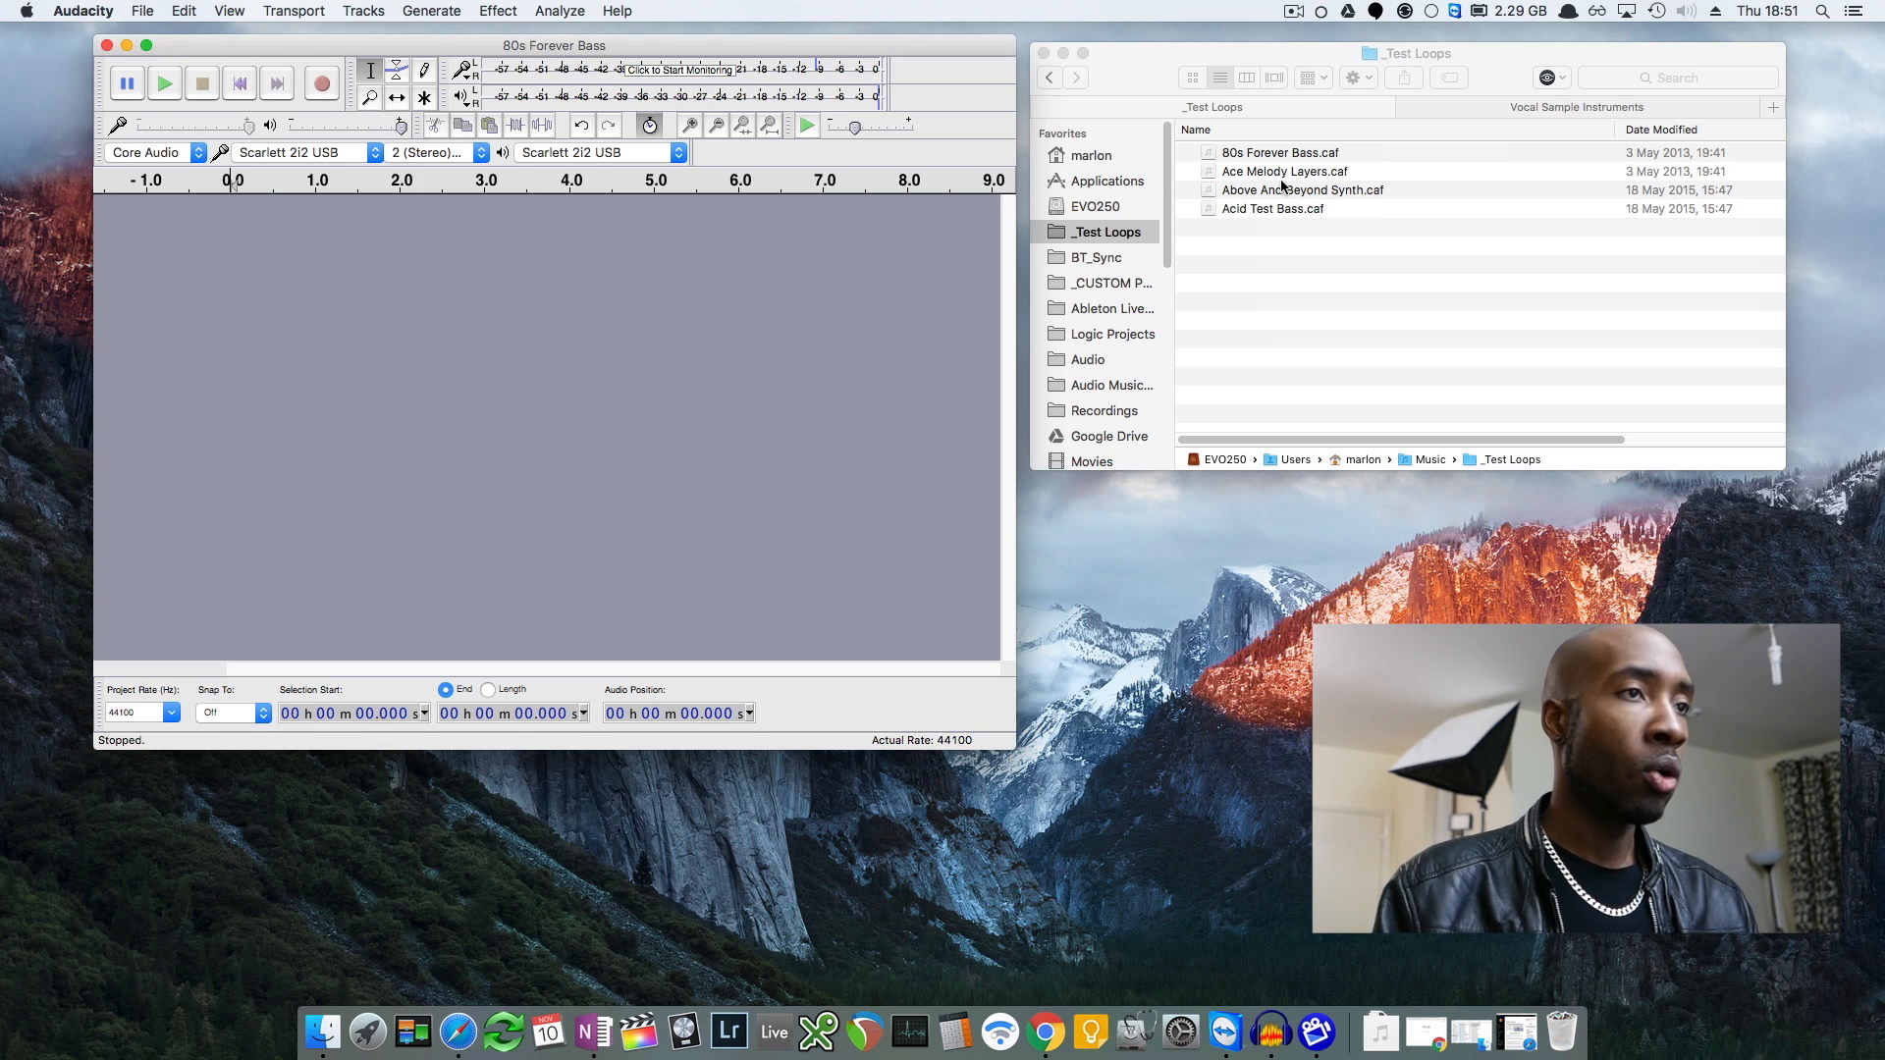
Open the chain editor and examine the commands in the MP3 Conversion chain
{"action": "left_click", "coordinate": [143, 12]}
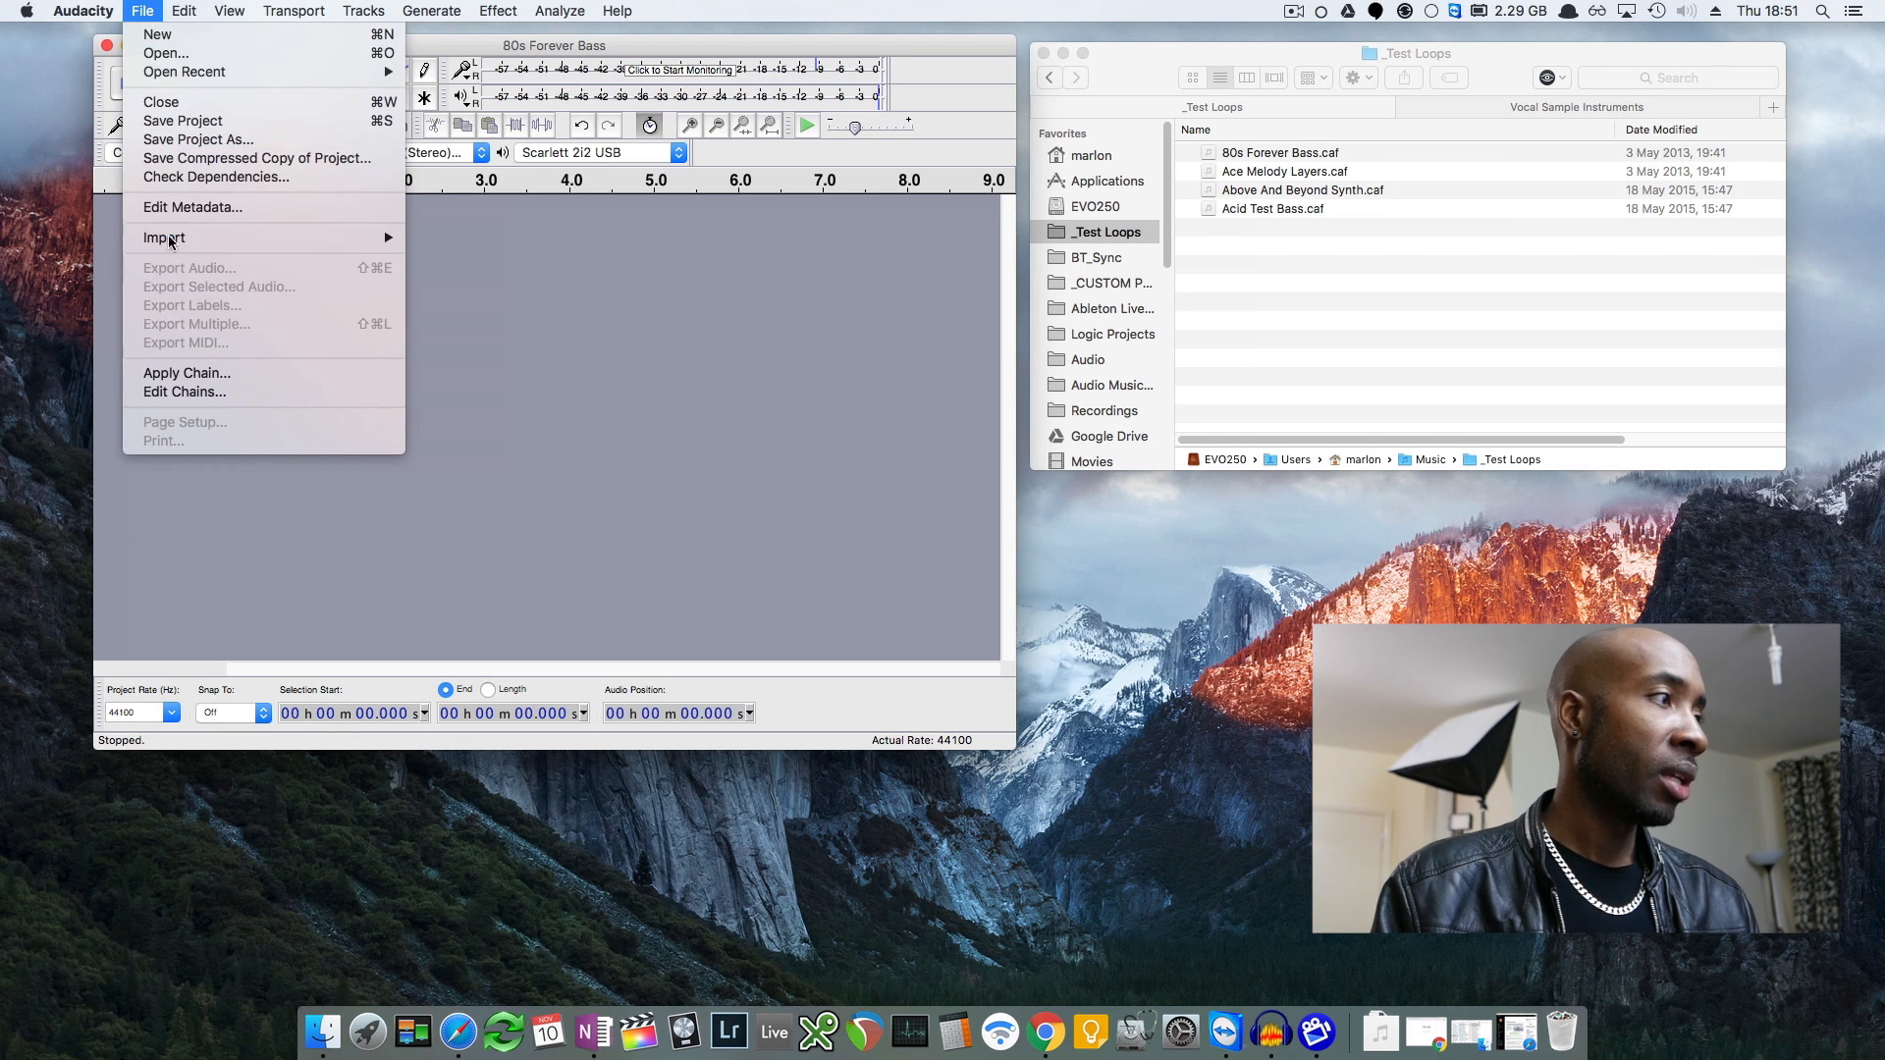
{"action": "left_click", "coordinate": [180, 393]}
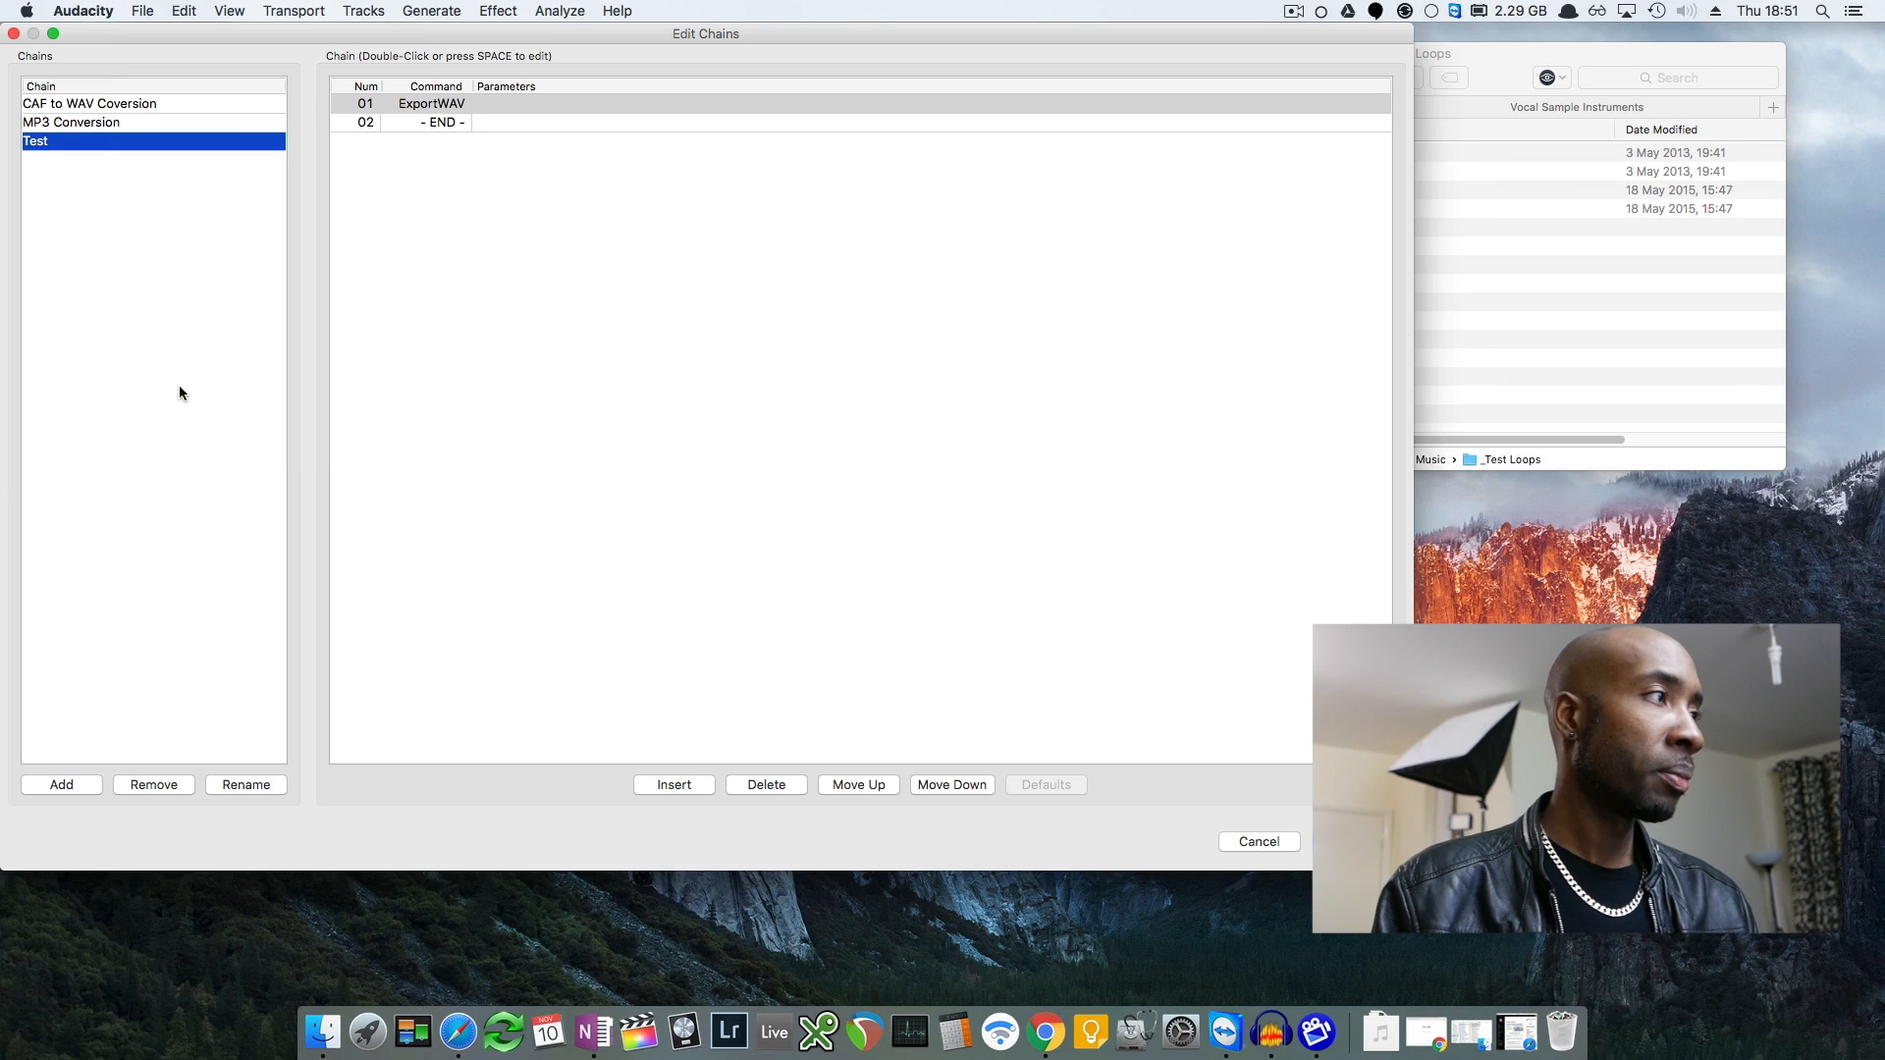
{"action": "left_click", "coordinate": [106, 123]}
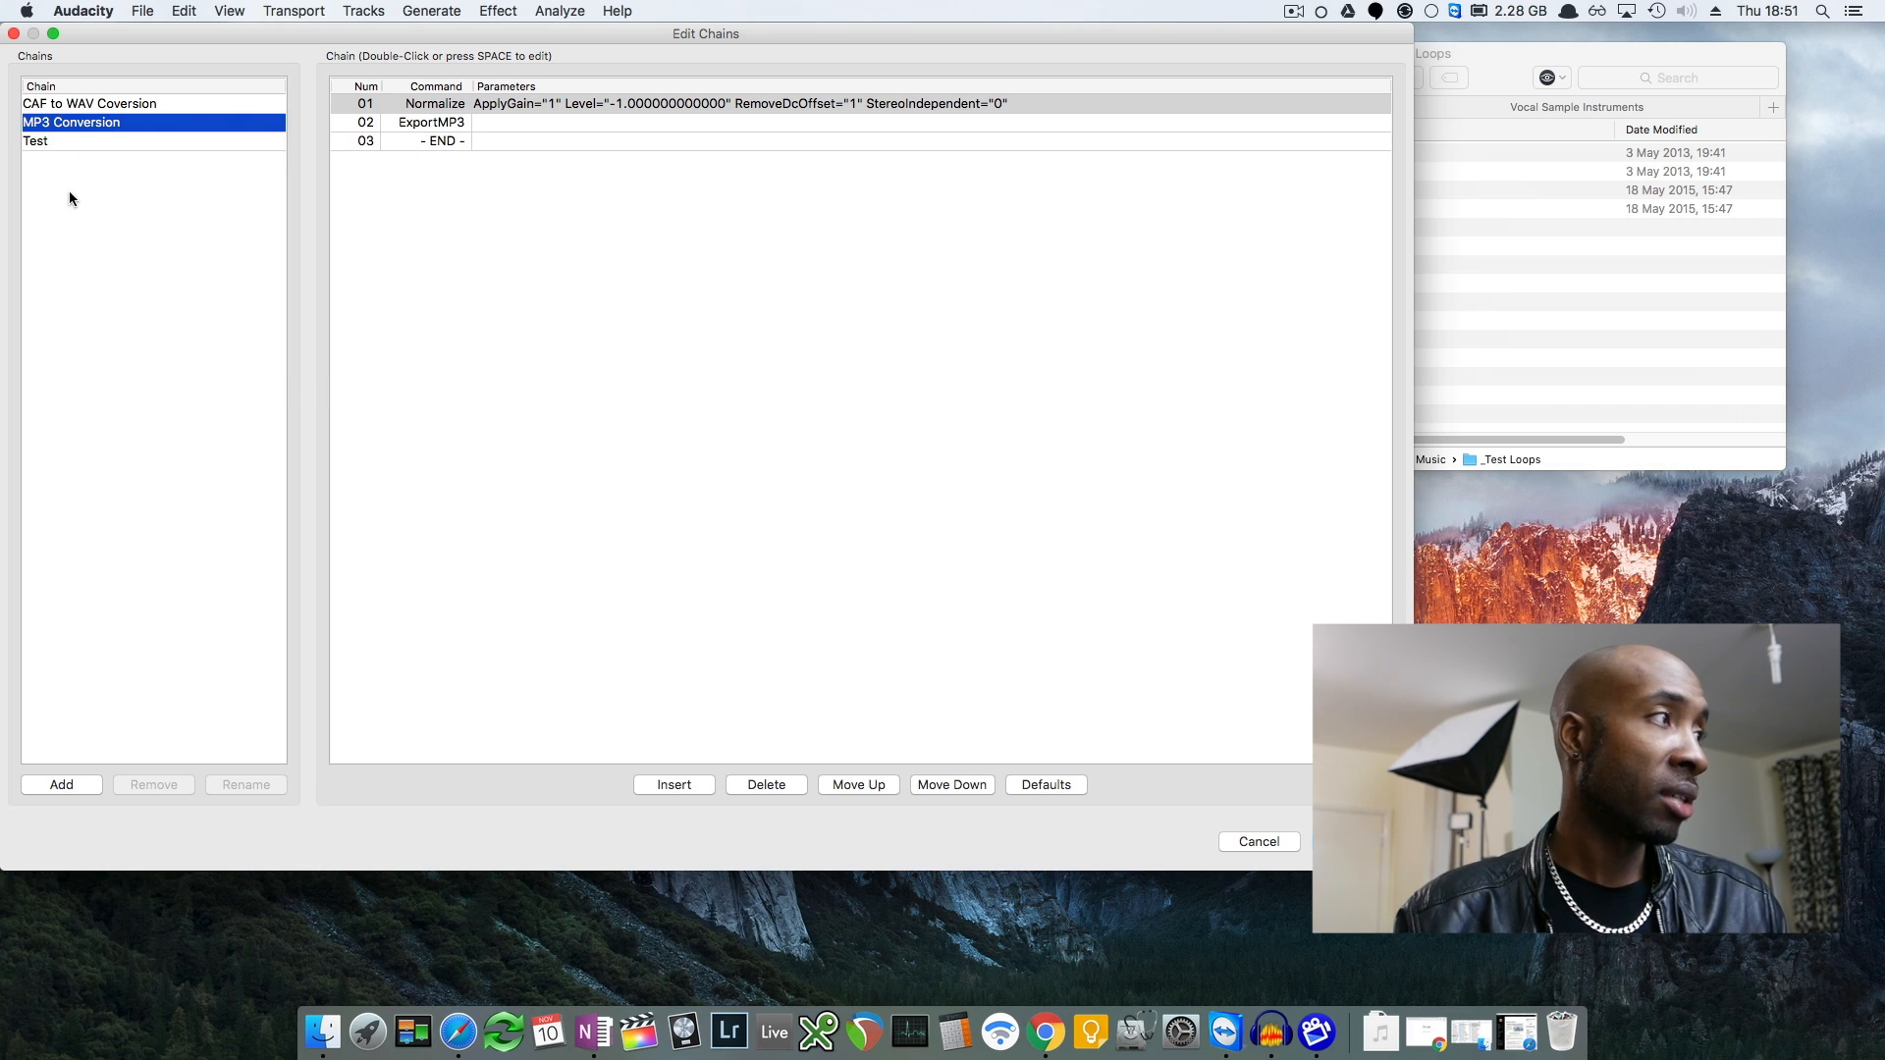
Correct the misspelled name of the CAF to WAV chain to "CAF to WAV Conversion"
{"action": "left_click", "coordinate": [59, 104]}
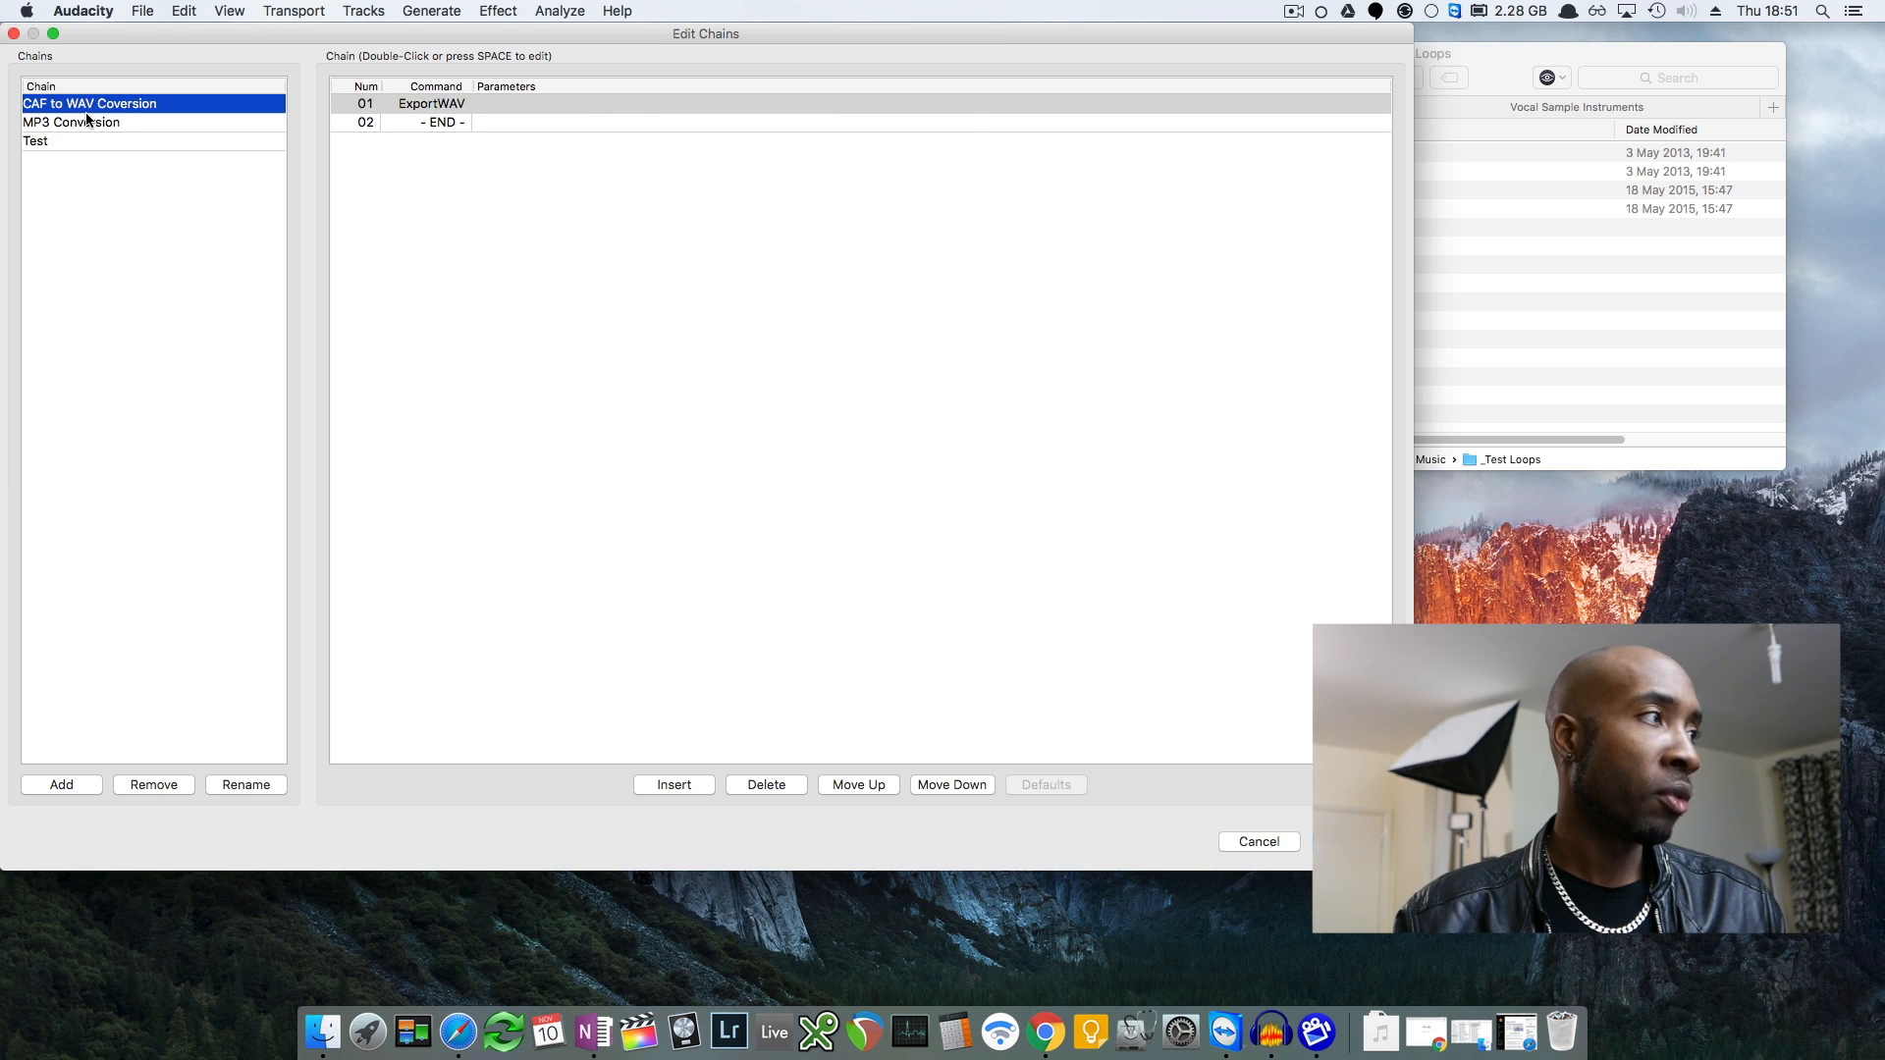
{"action": "left_click", "coordinate": [120, 108]}
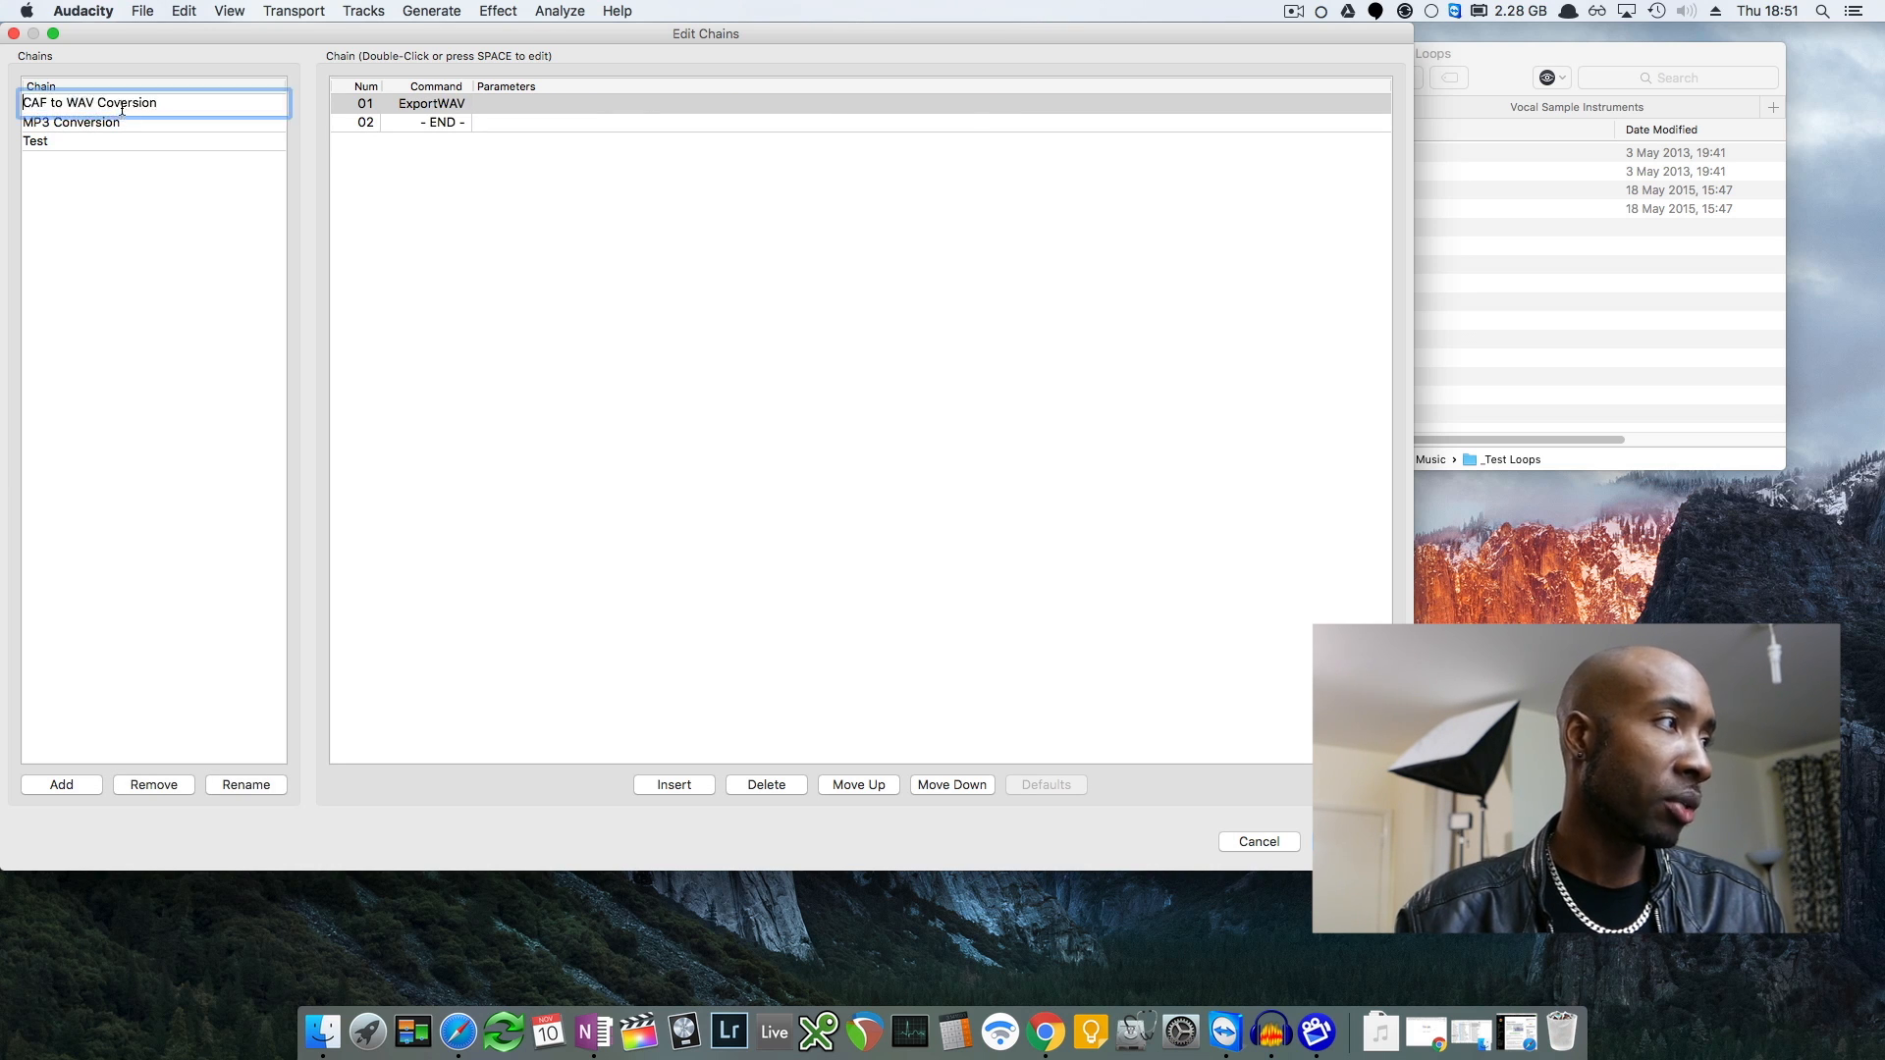
{"action": "left_click", "coordinate": [232, 785]}
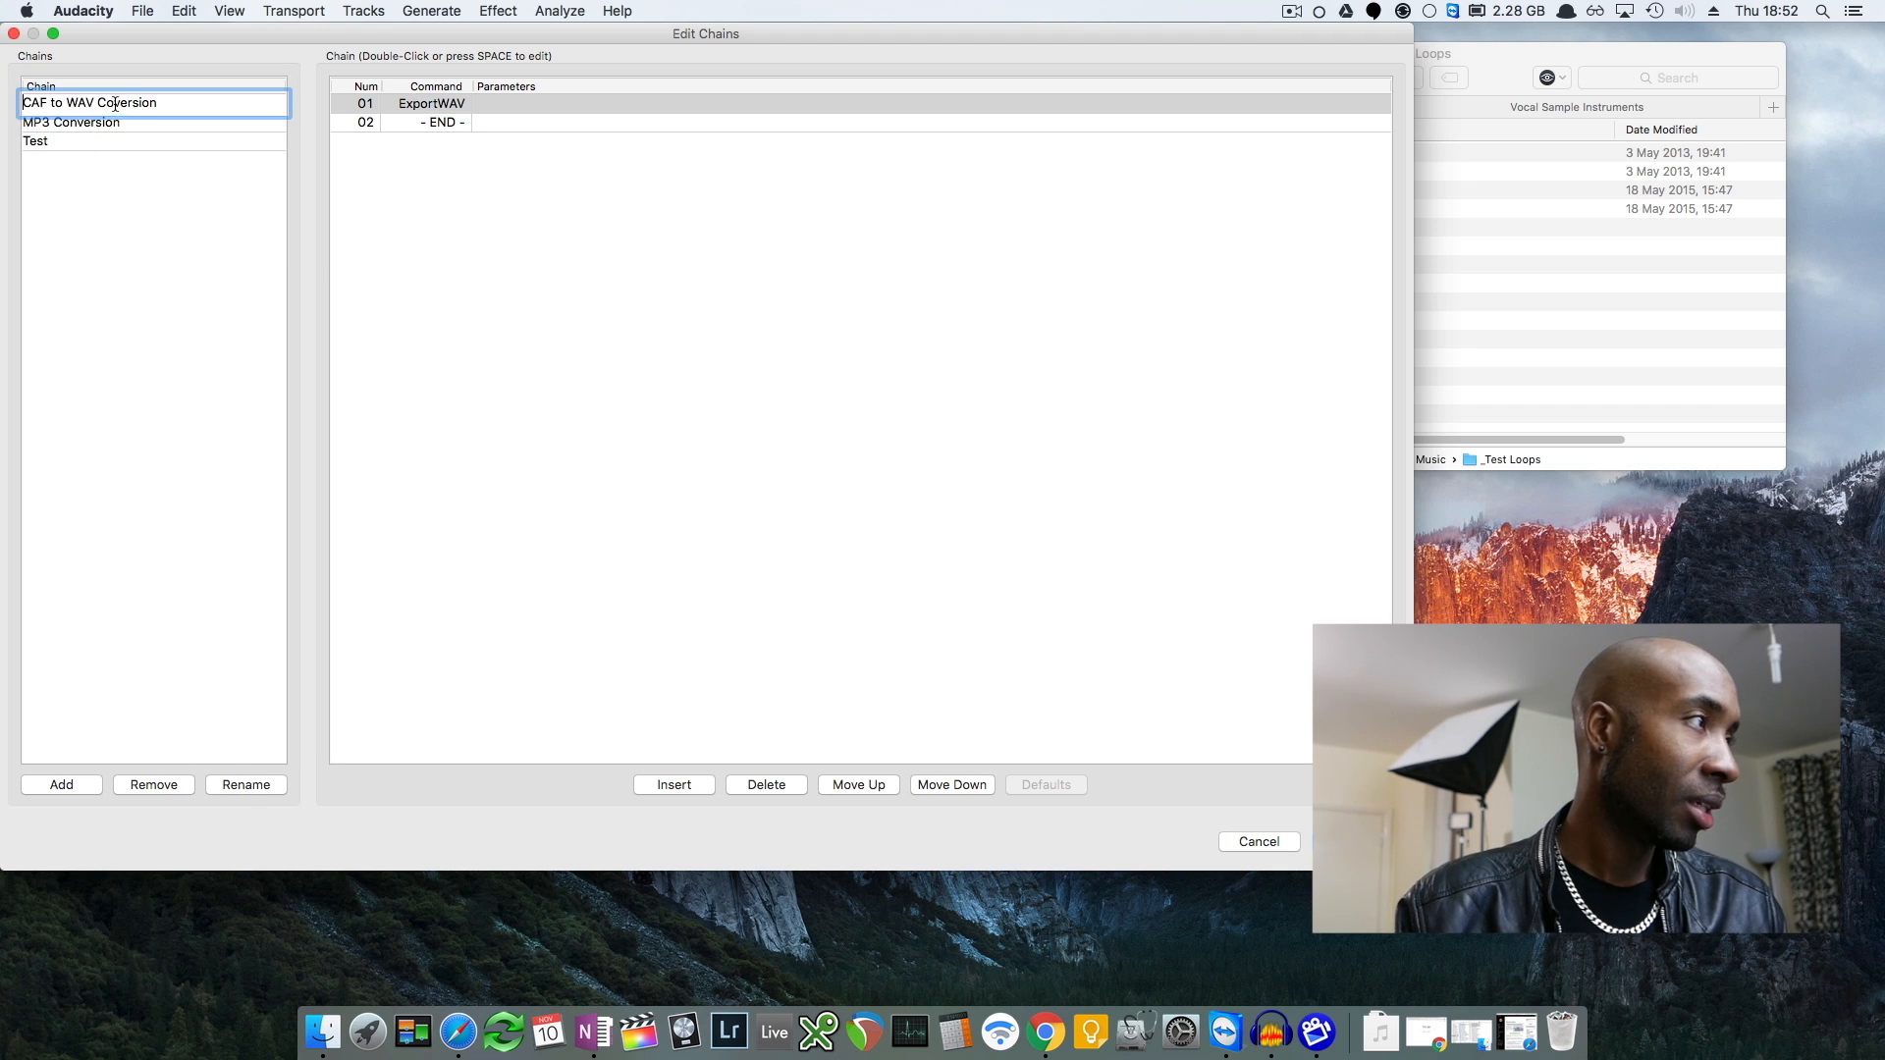
{"action": "left_click", "coordinate": [110, 103]}
{"action": "type", "text": "n"}
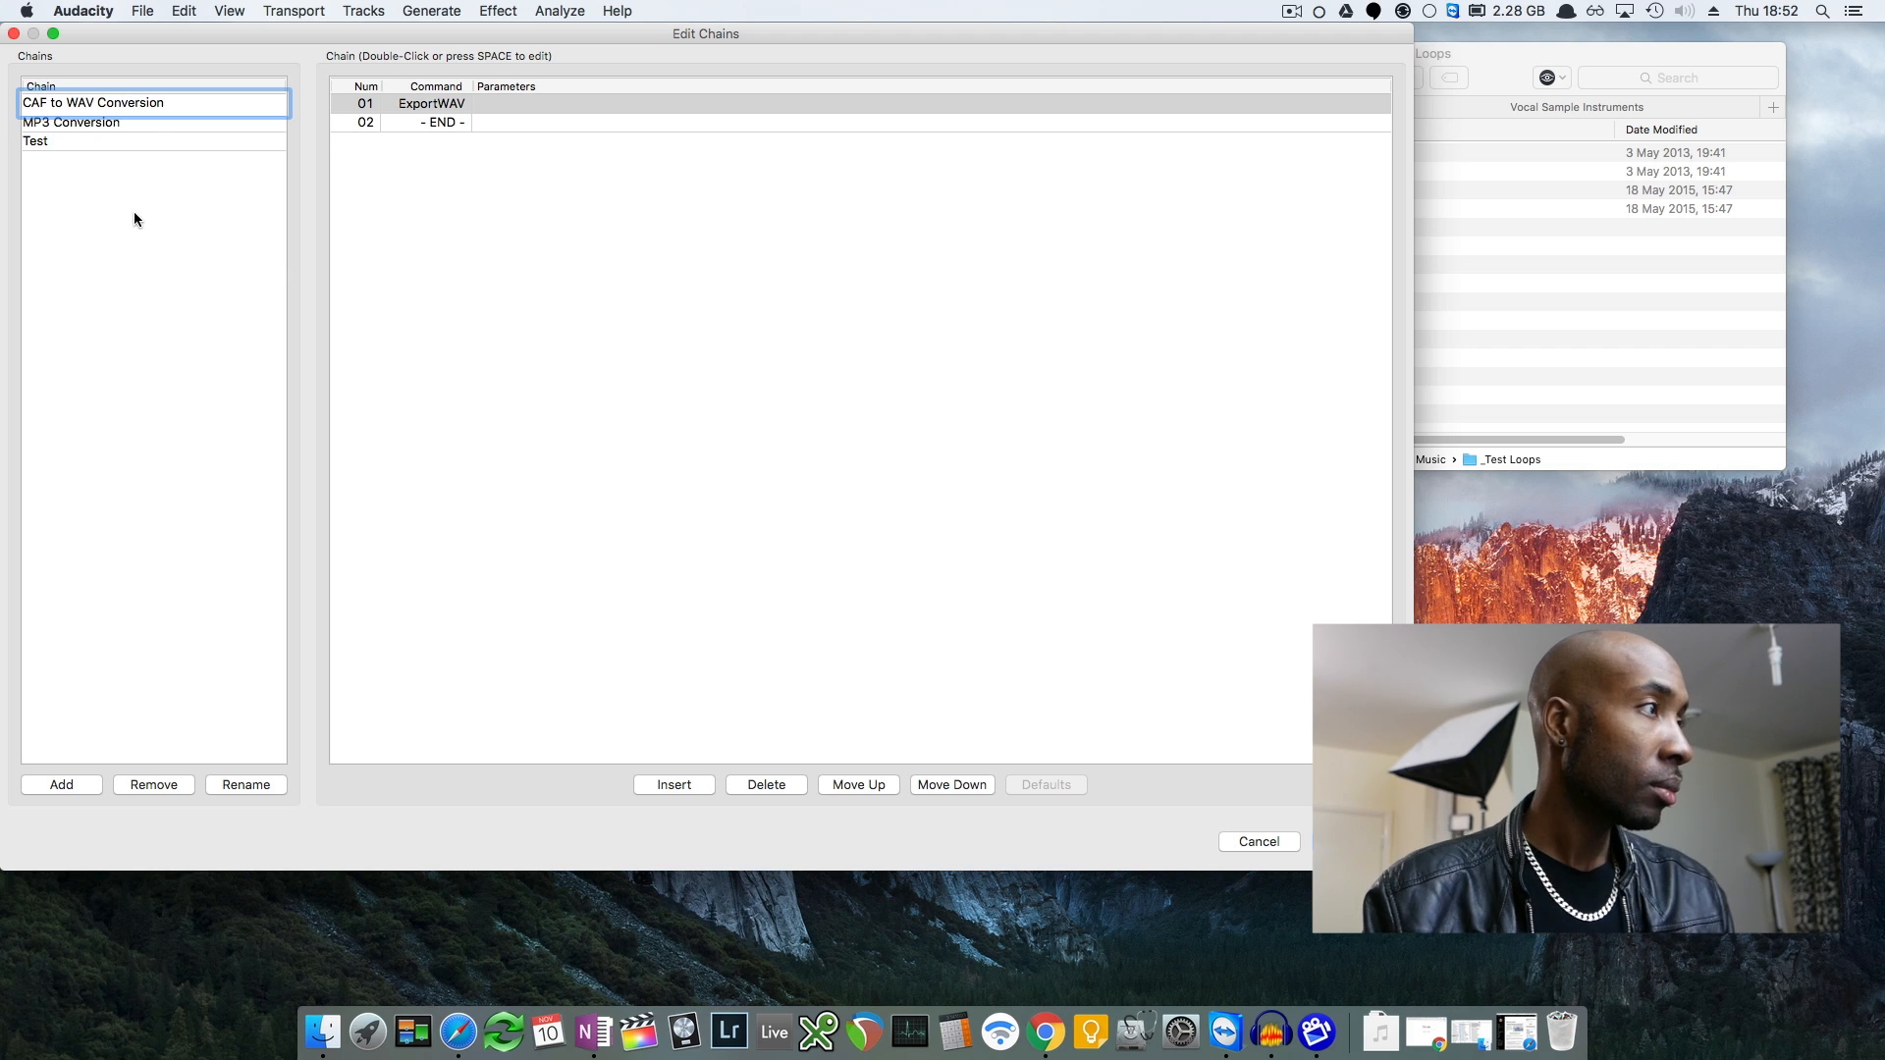
{"action": "left_click", "coordinate": [134, 211]}
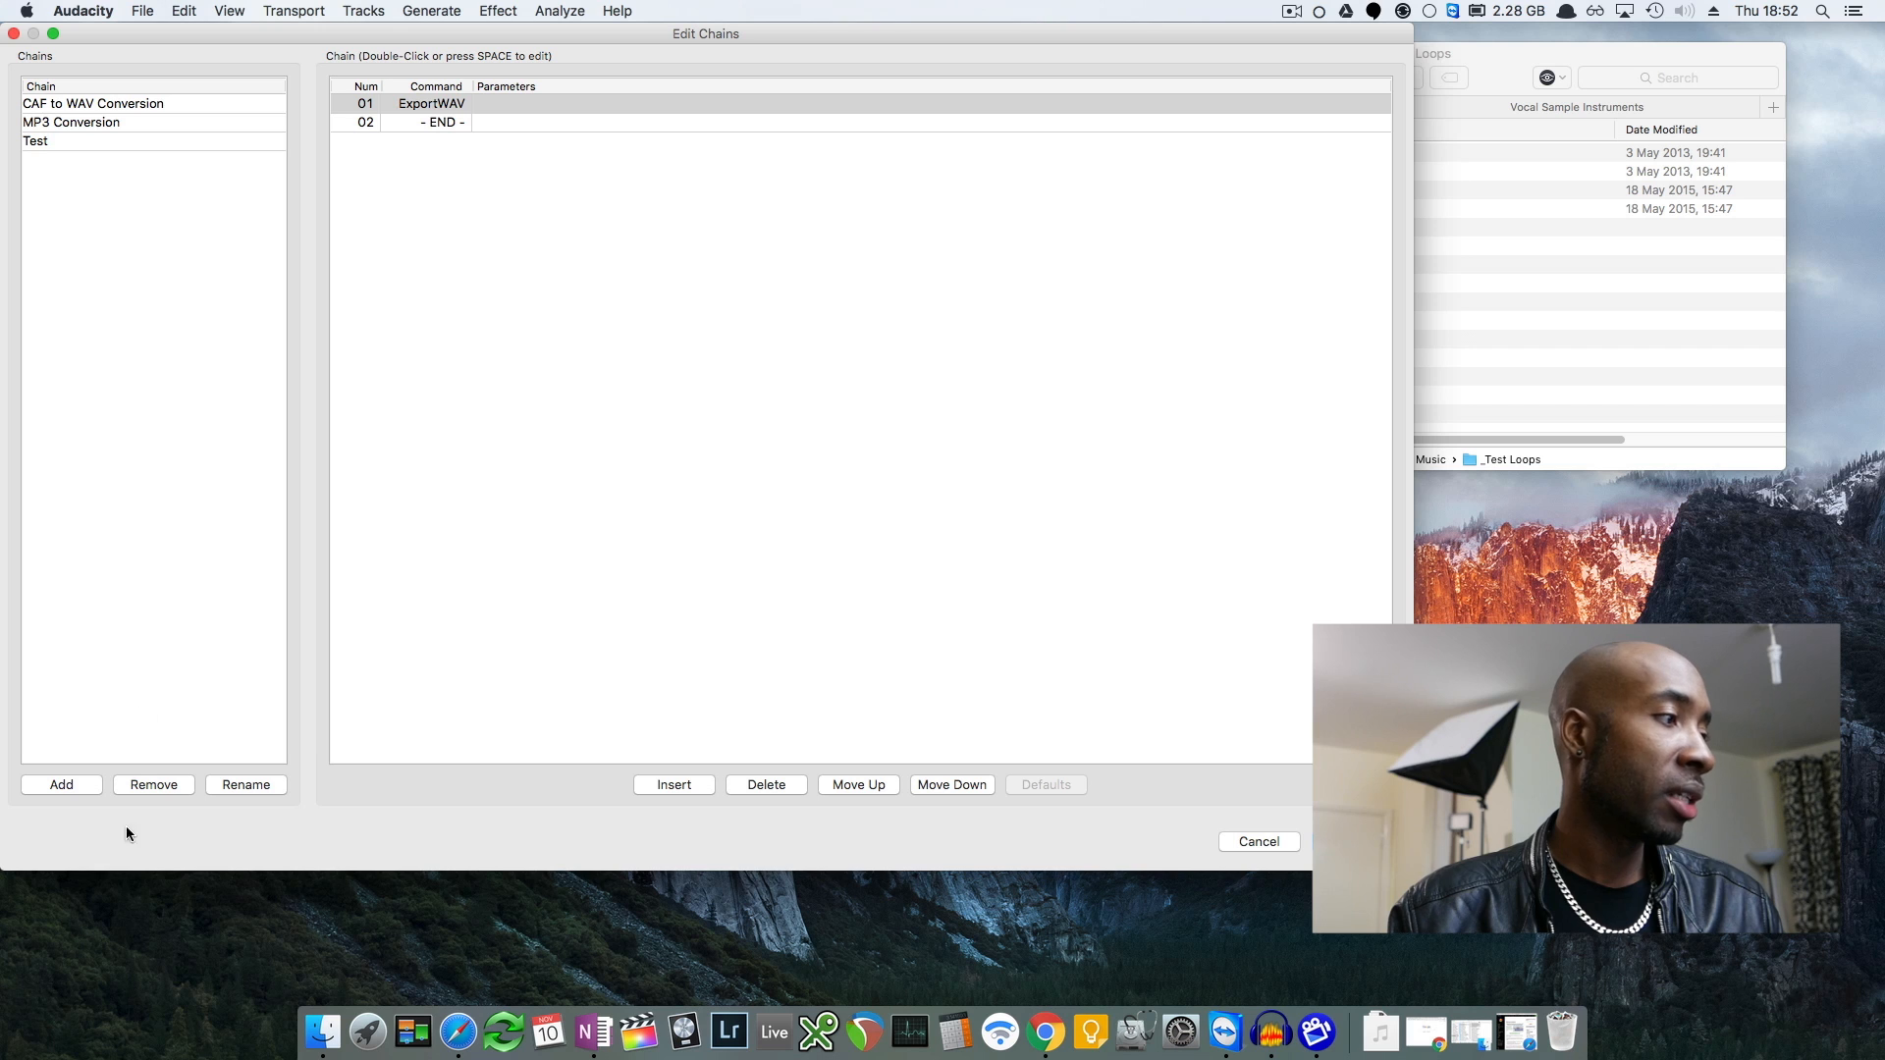
Create a new chain named "Test 2" in the chain editor
{"action": "left_click", "coordinate": [78, 783]}
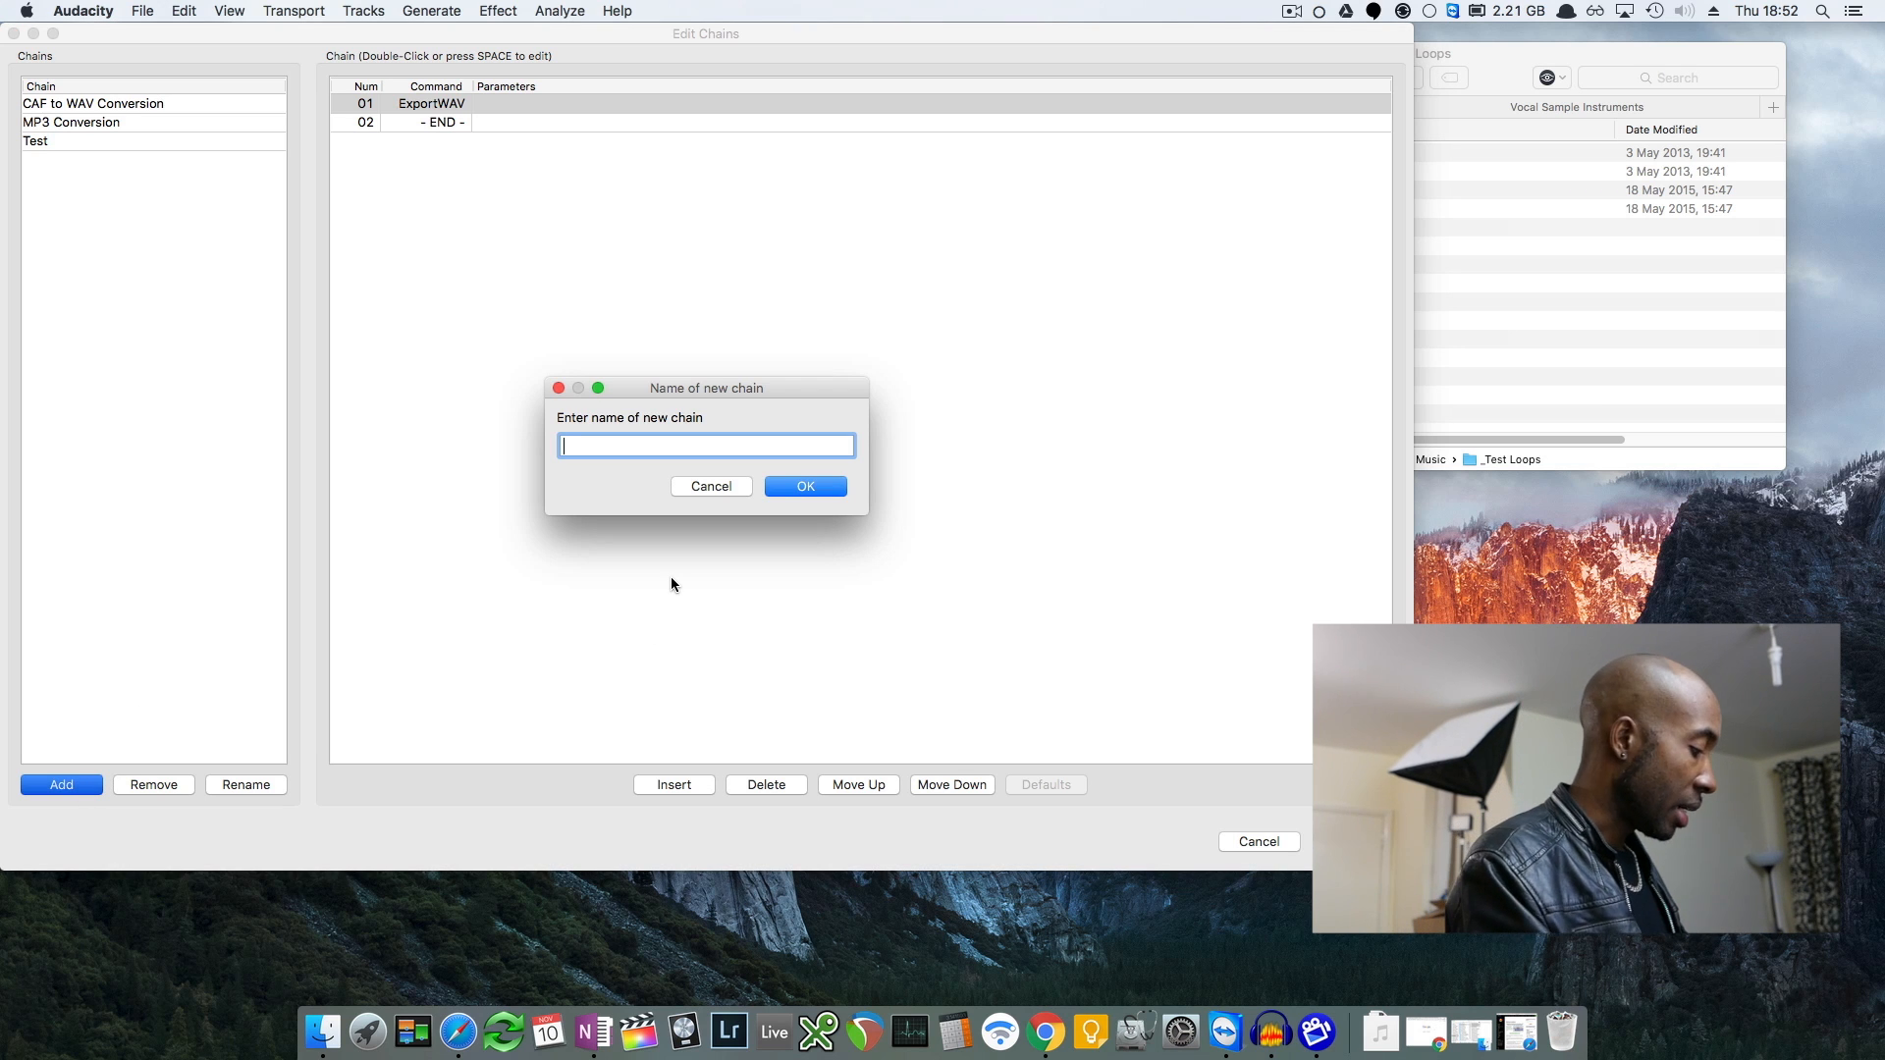
{"action": "type", "text": "Test"}
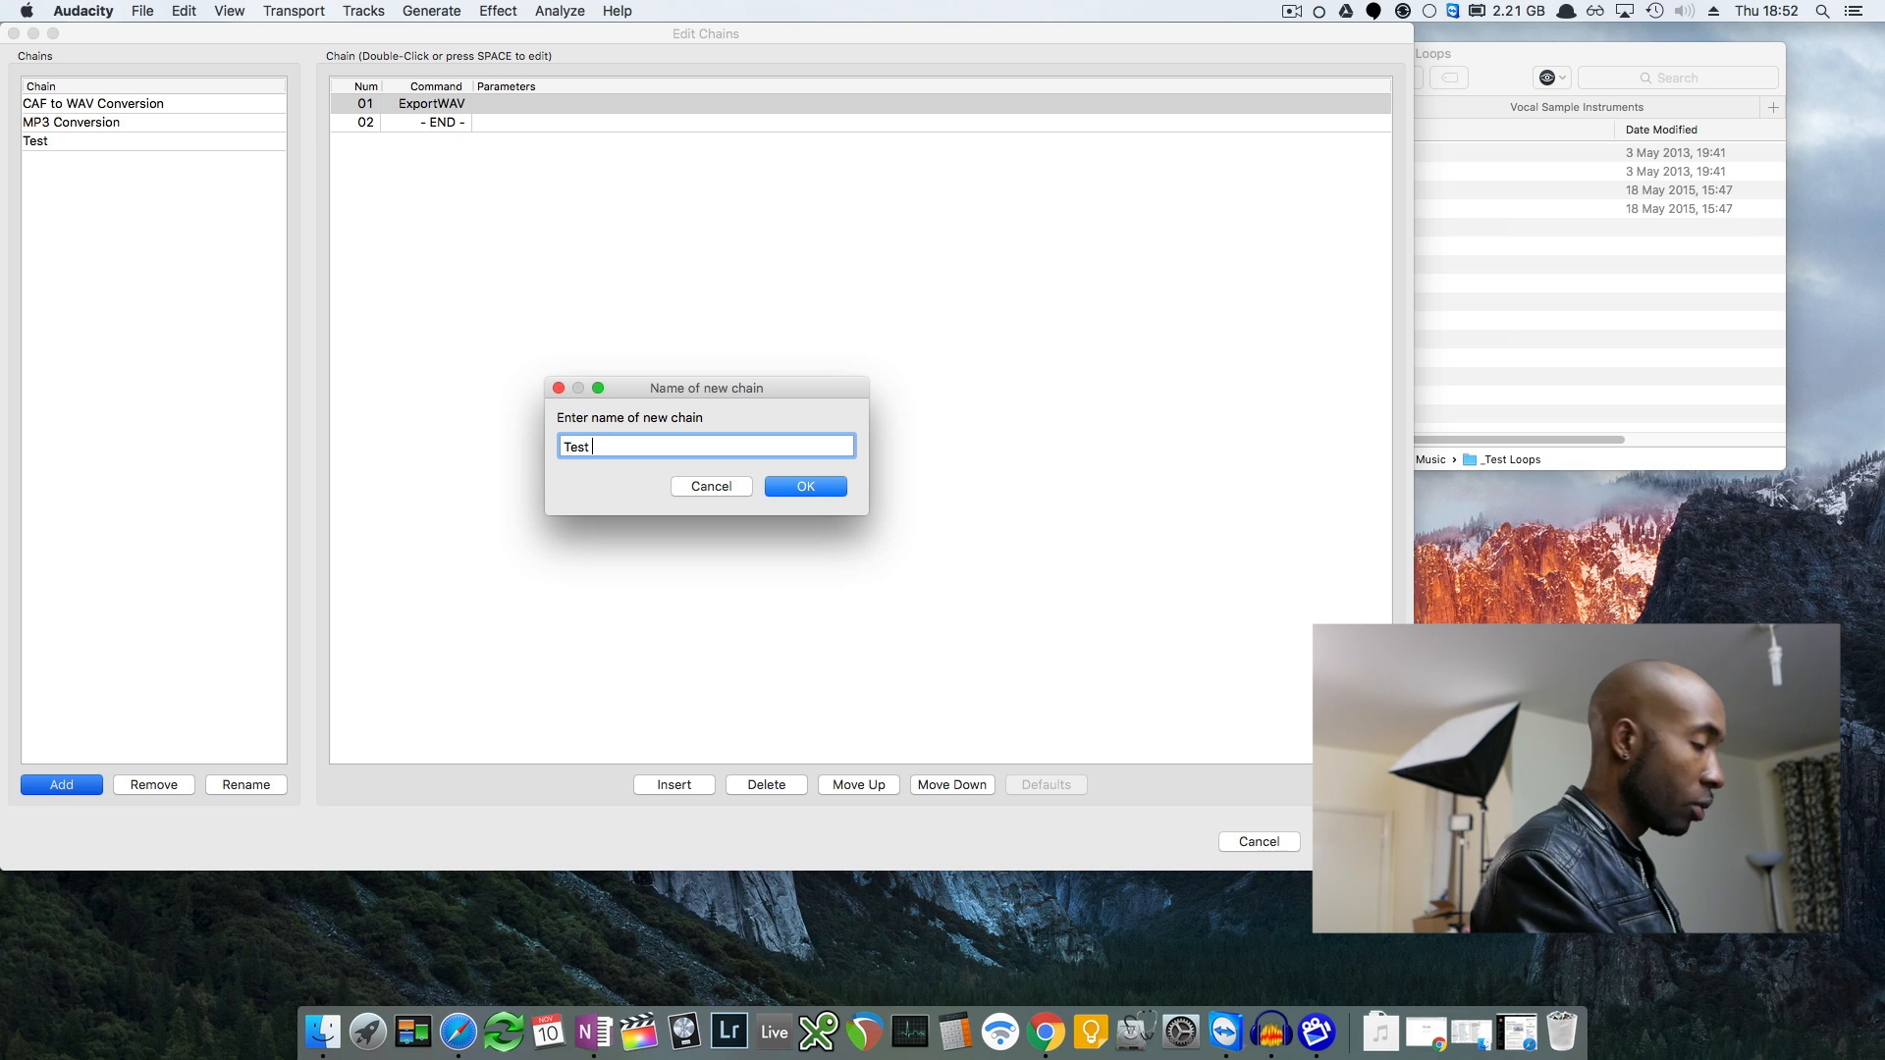
{"action": "type", "text": " 2"}
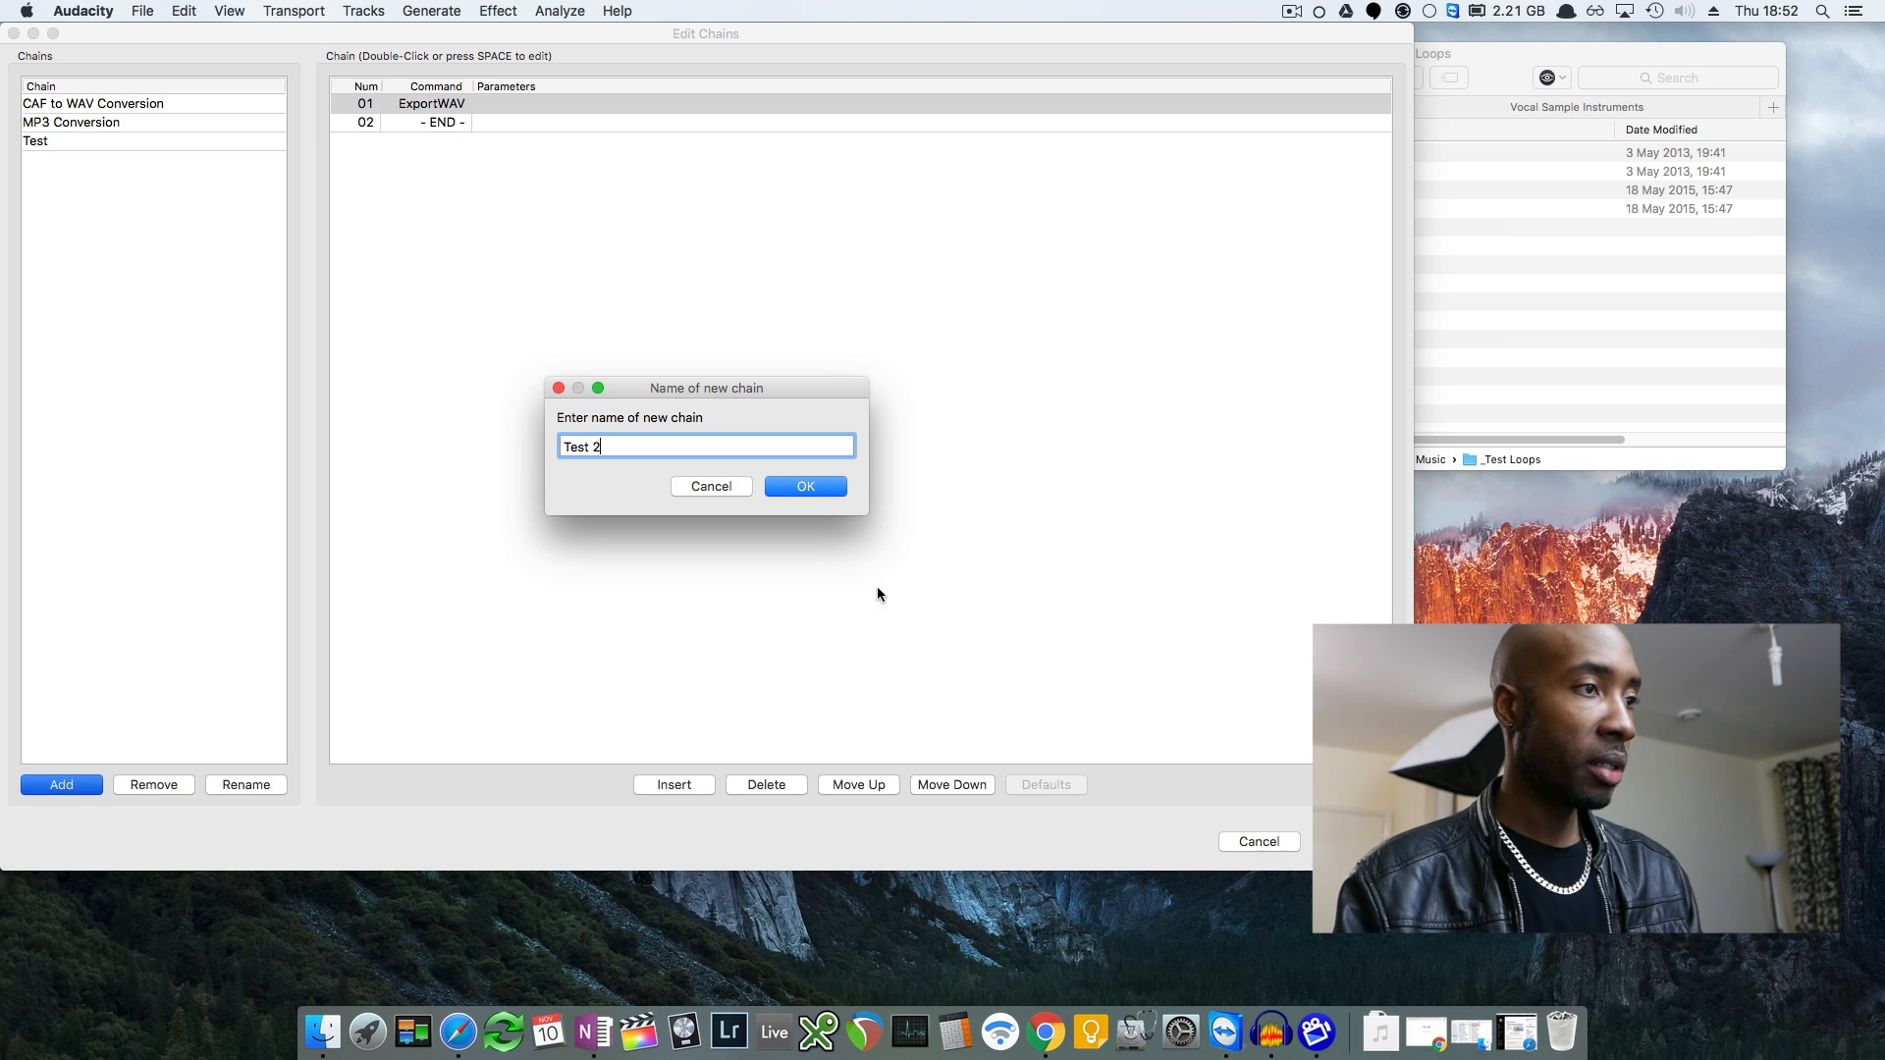
{"action": "left_click", "coordinate": [817, 486]}
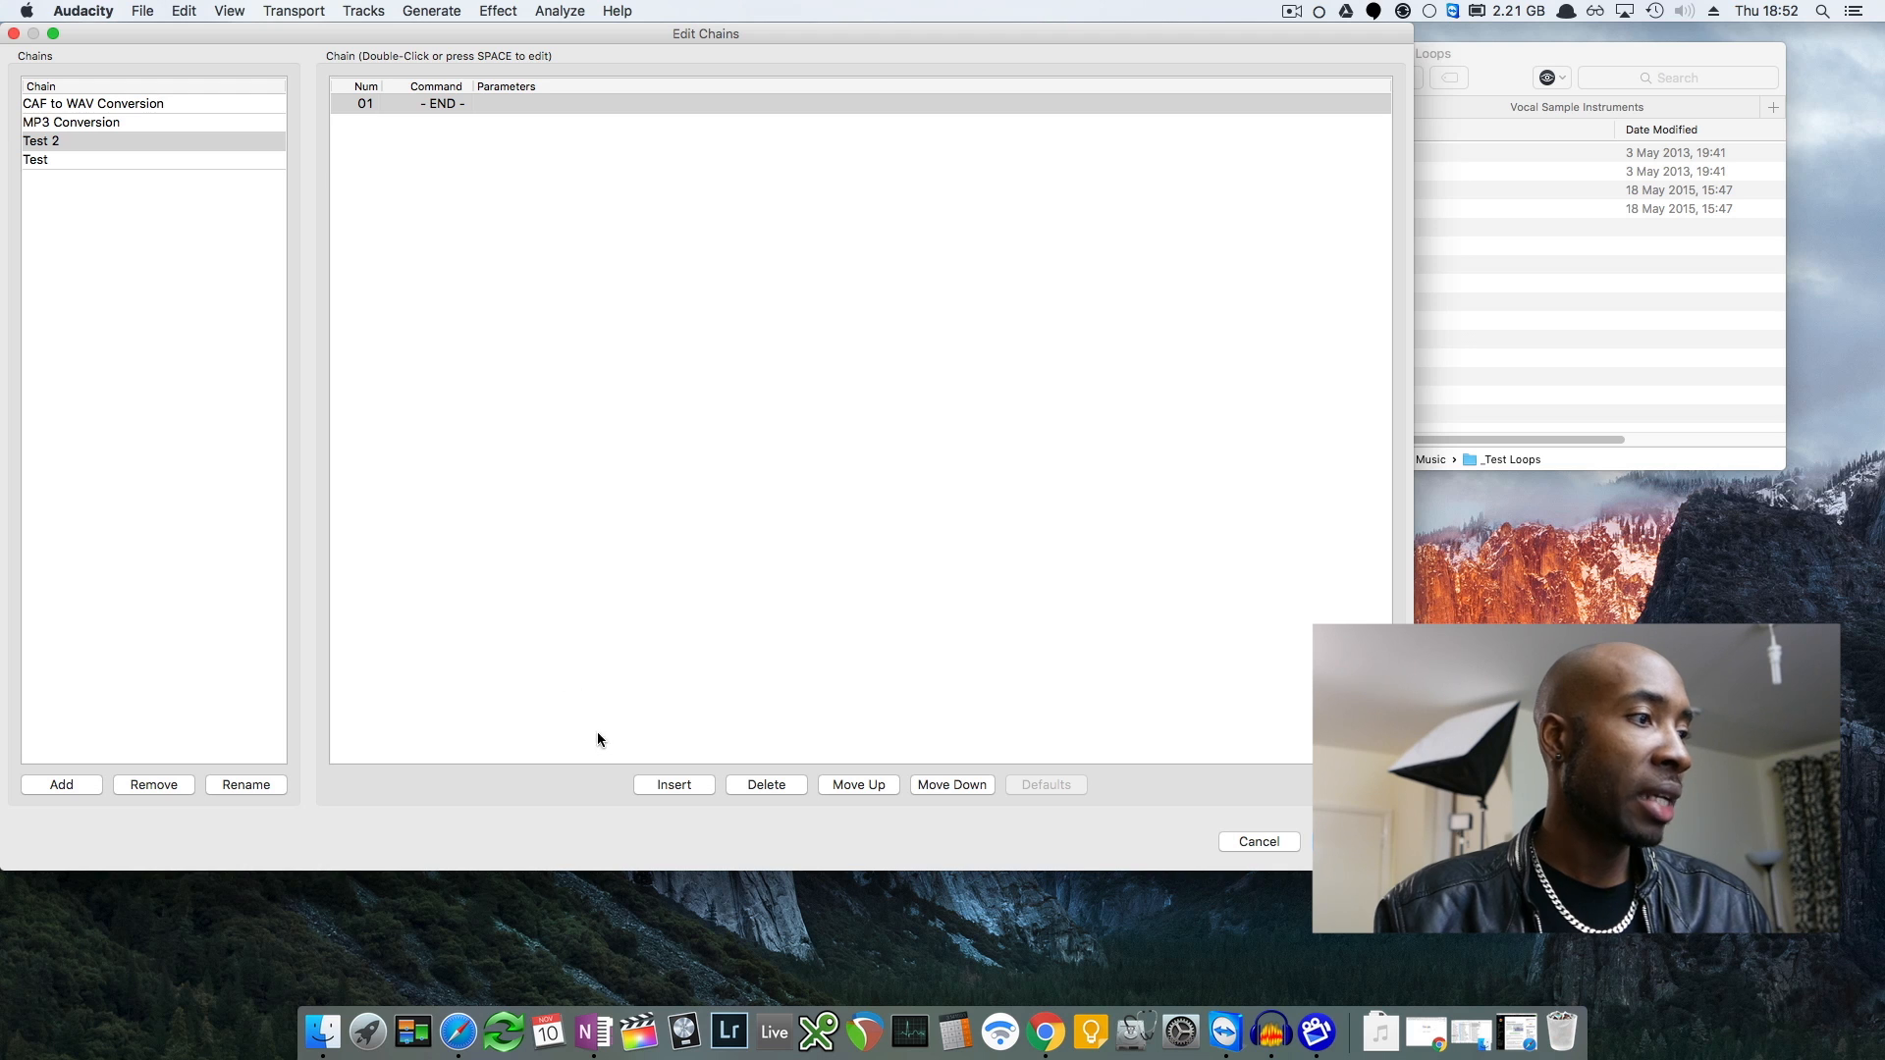
Insert the ExportWAV command into the Test 2 chain and save the chain changes
{"action": "left_click", "coordinate": [685, 786]}
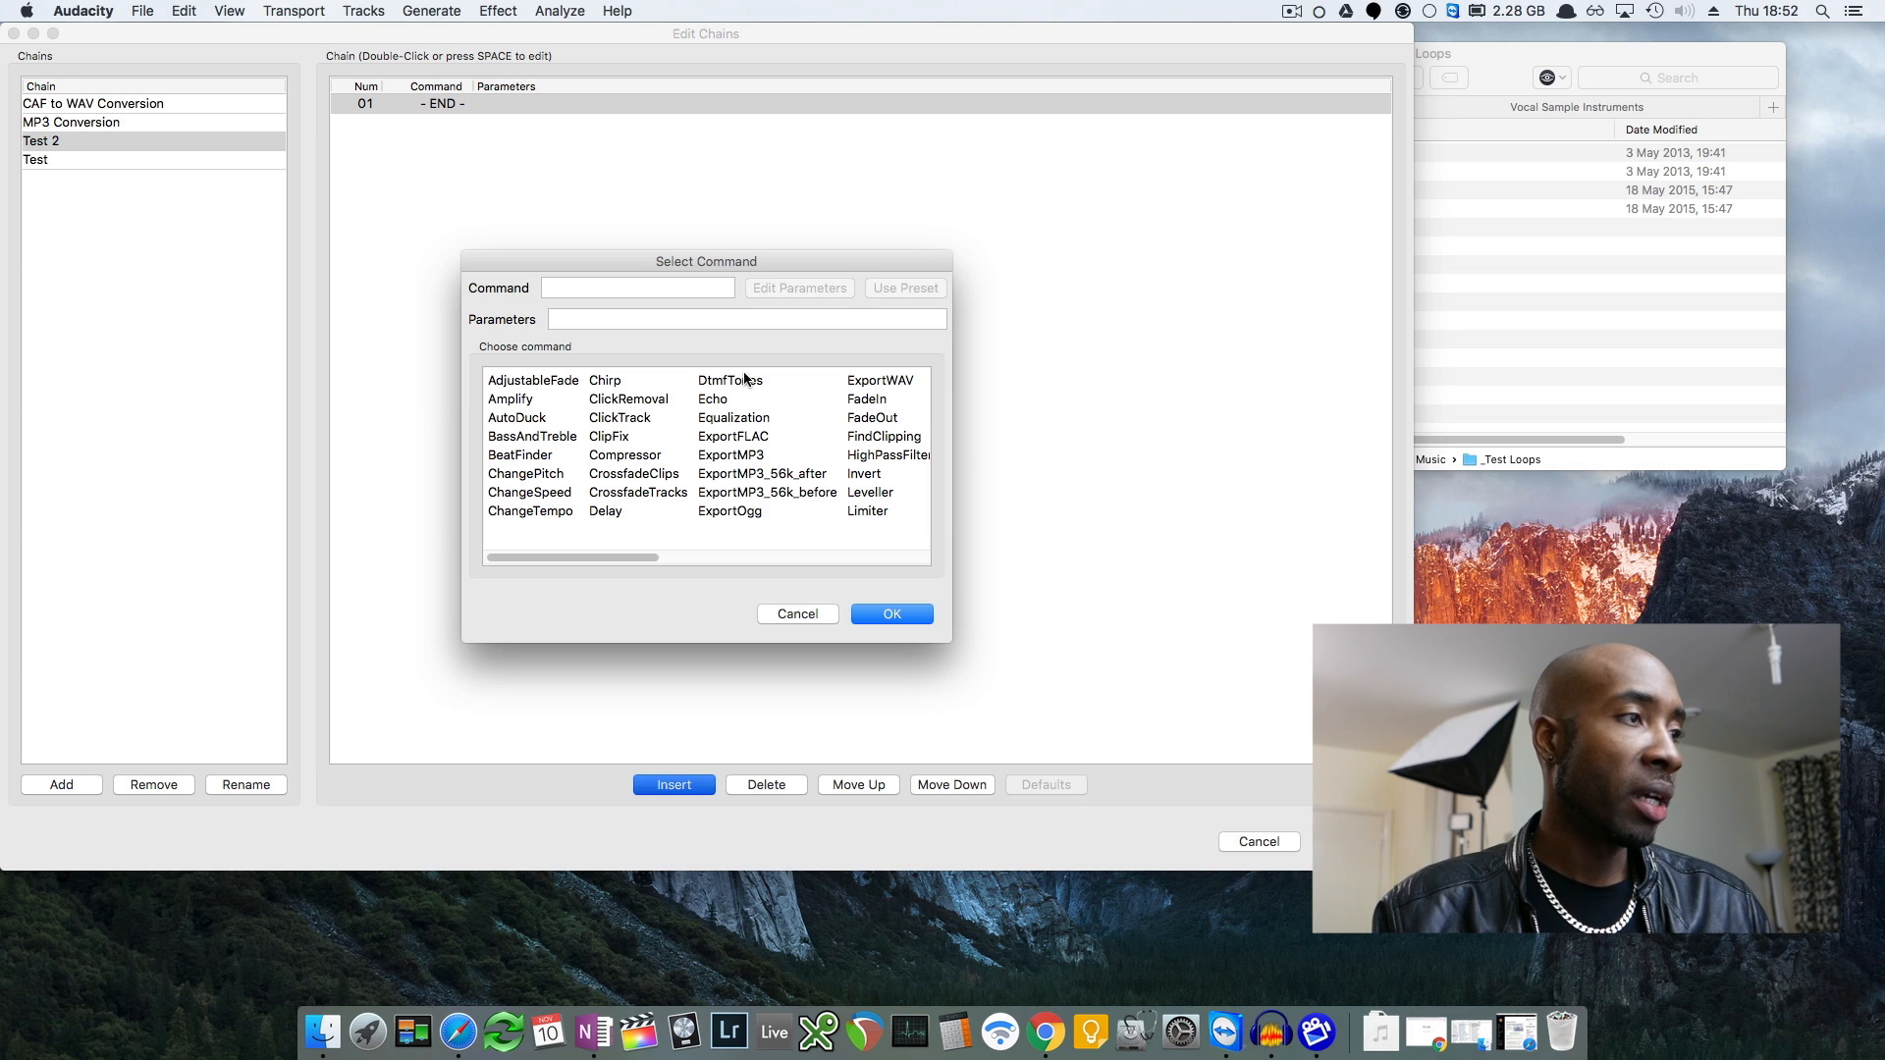
{"action": "left_click", "coordinate": [873, 386]}
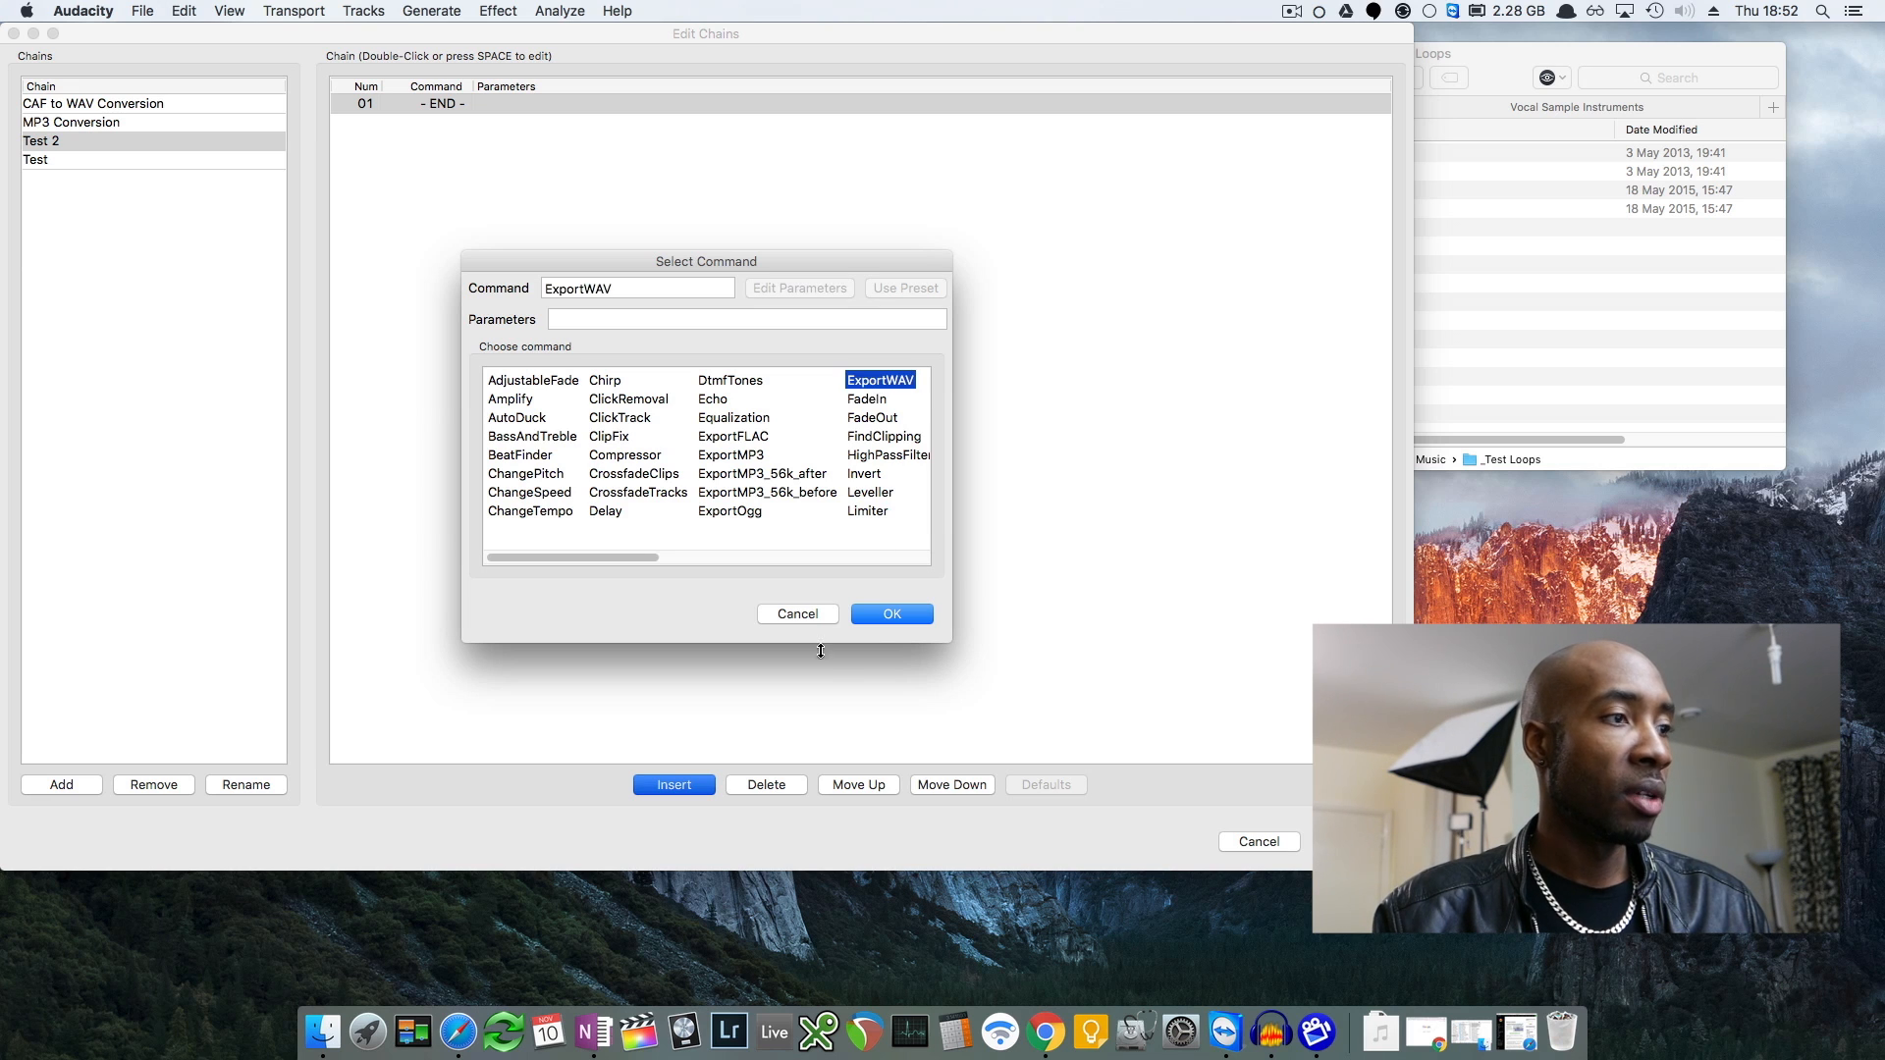
{"action": "left_click", "coordinate": [888, 614]}
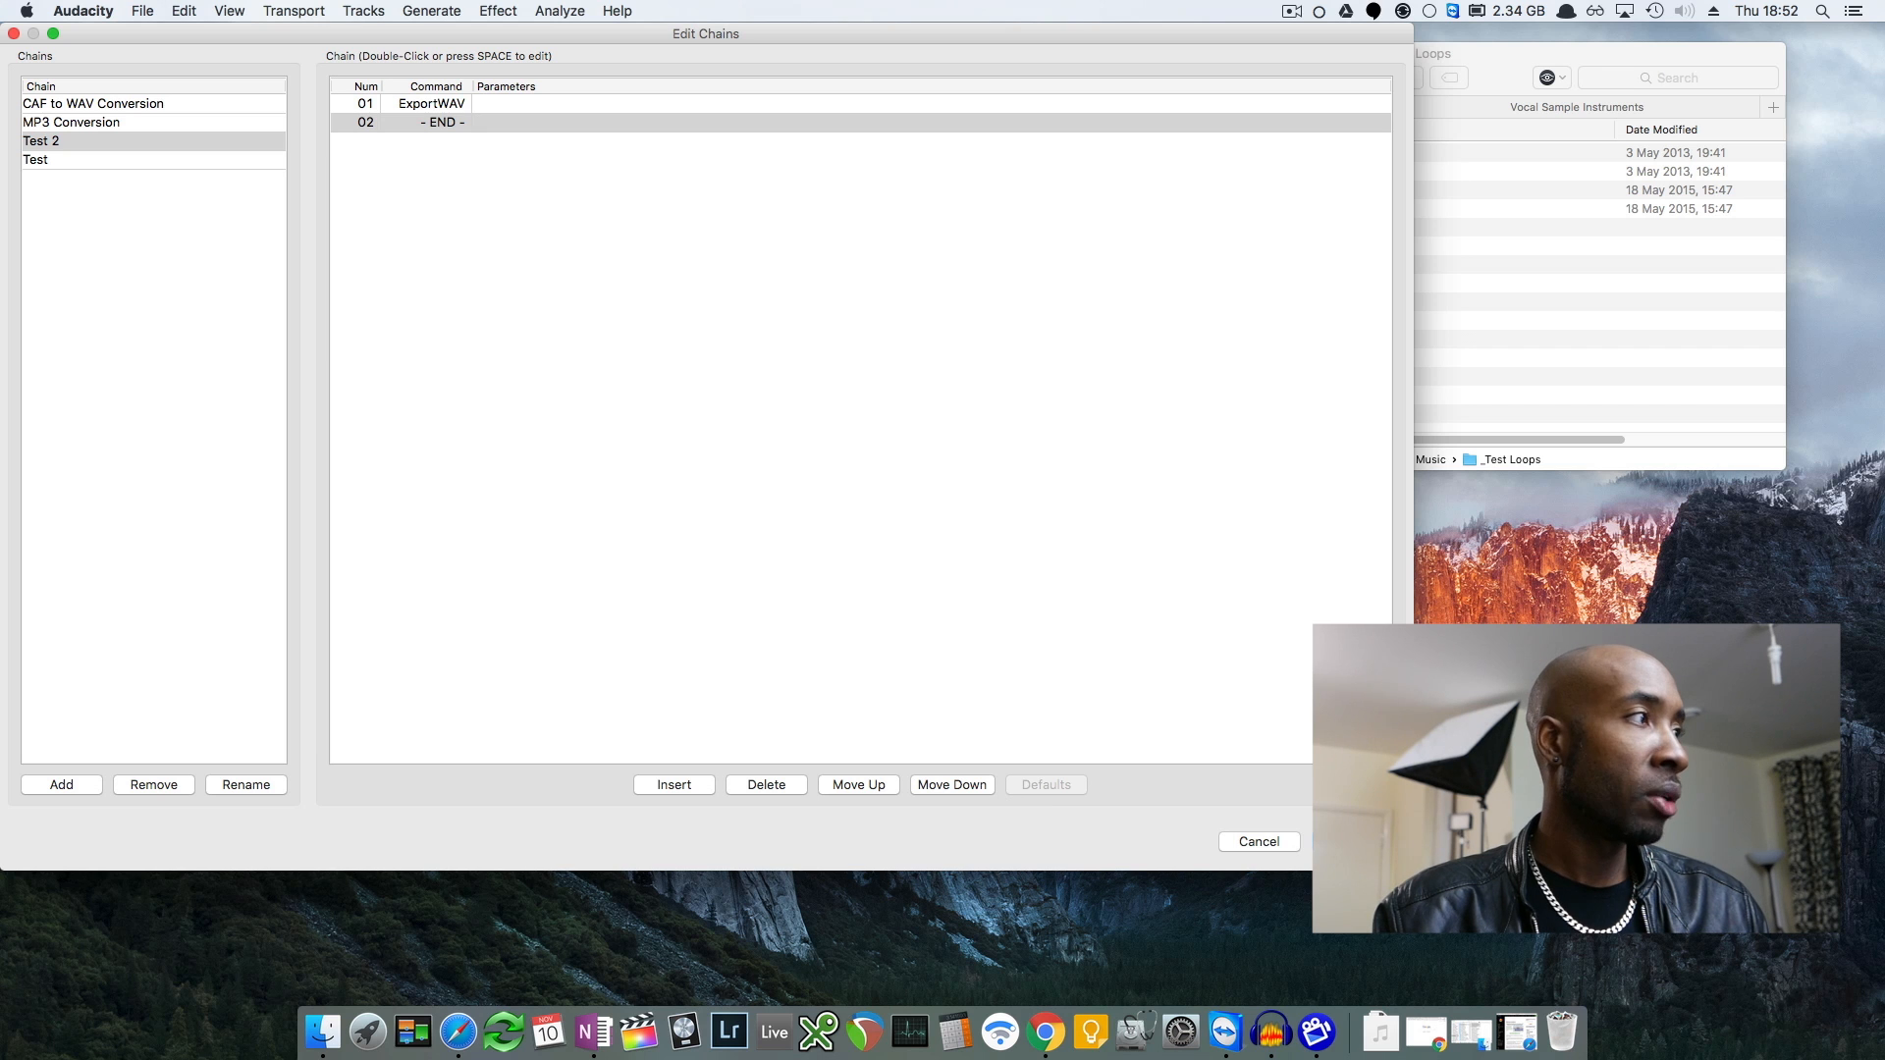
{"action": "key", "text": "Return"}
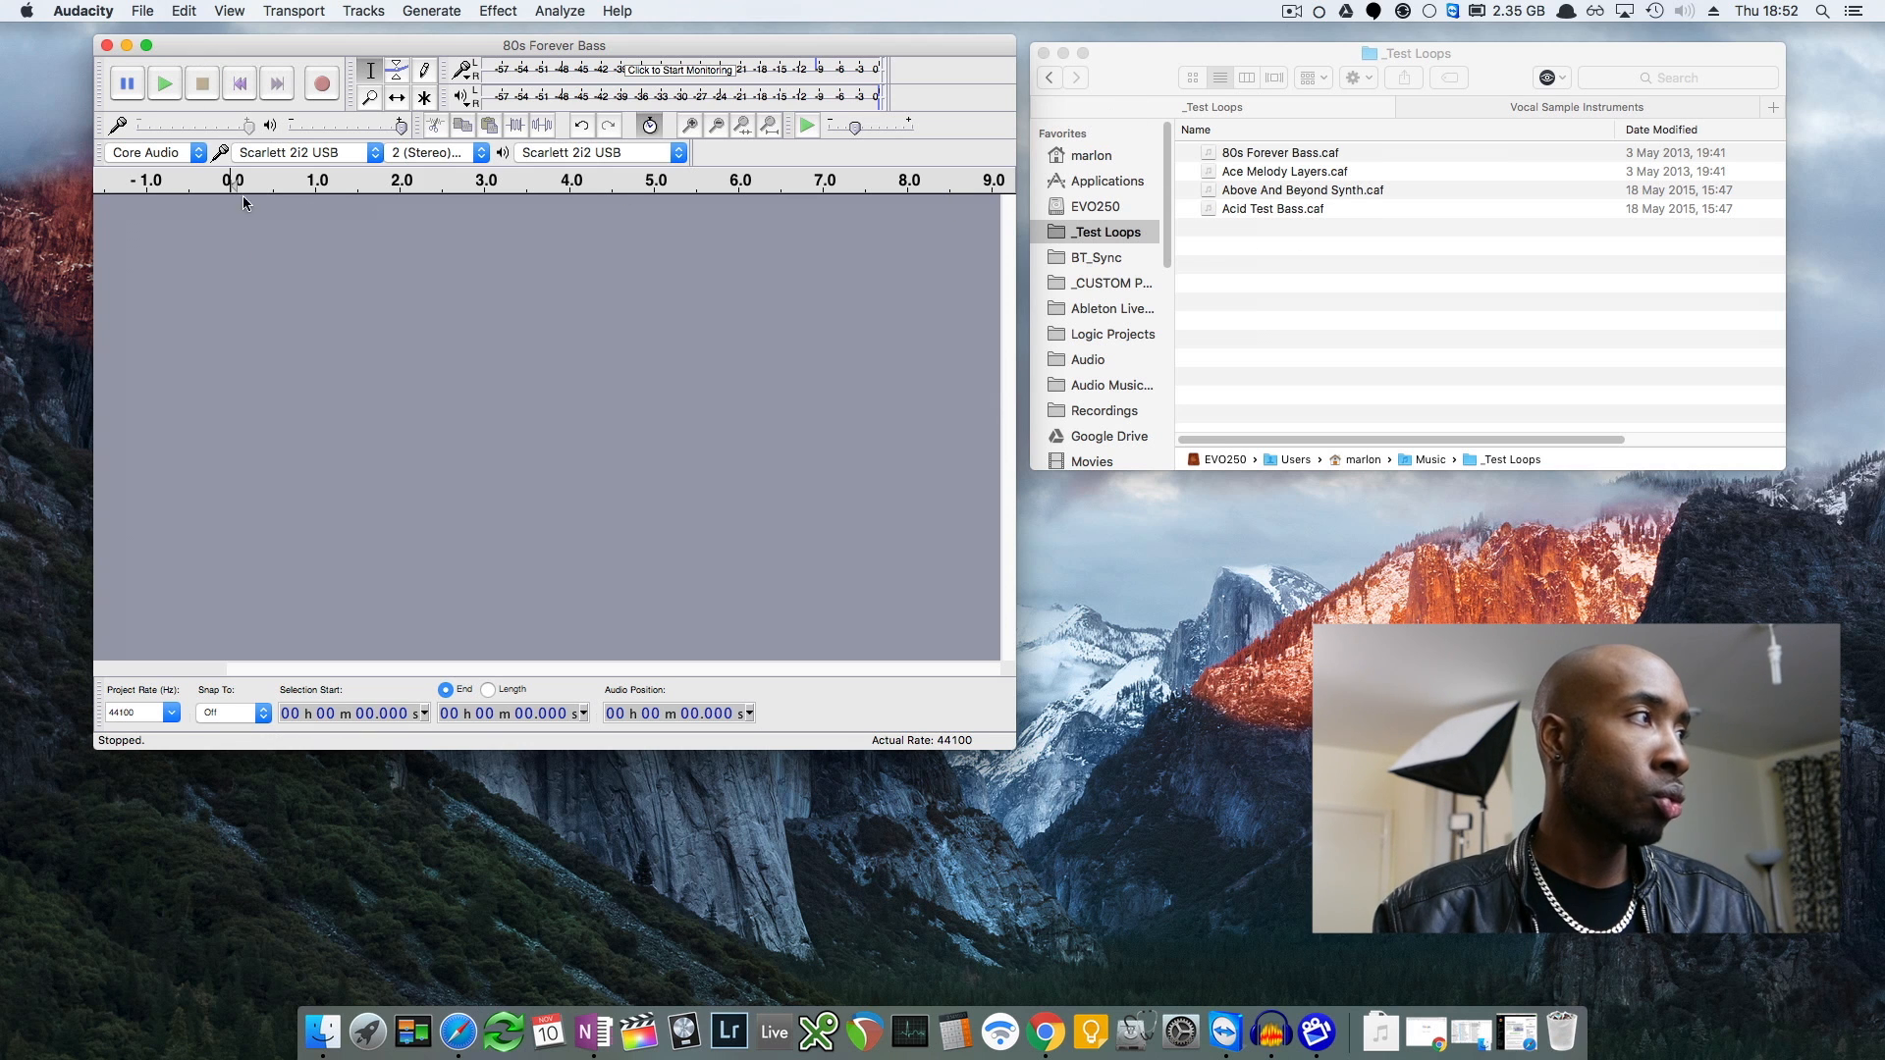
Apply the Test 2 chain to all four CAF files in _Test Loops and open the cleaned output folder in Finder
{"action": "left_click", "coordinate": [142, 11]}
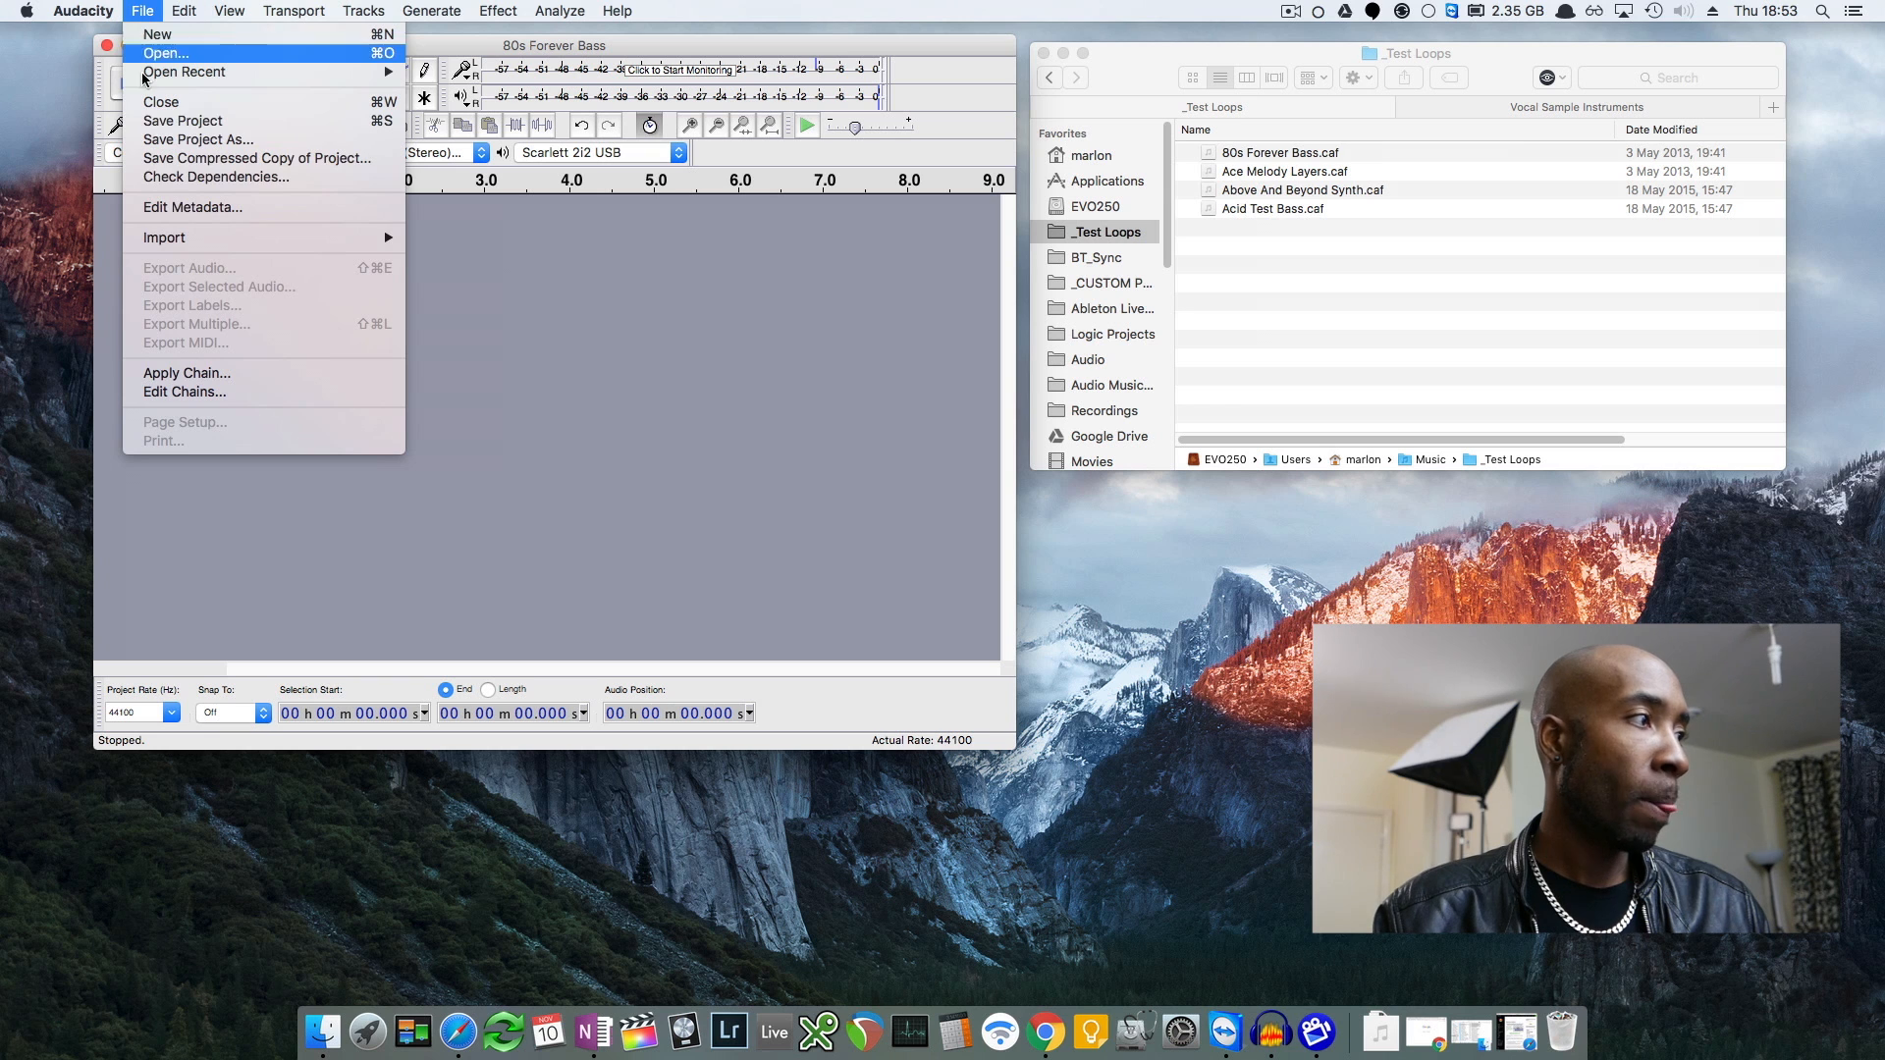
{"action": "left_click", "coordinate": [172, 375]}
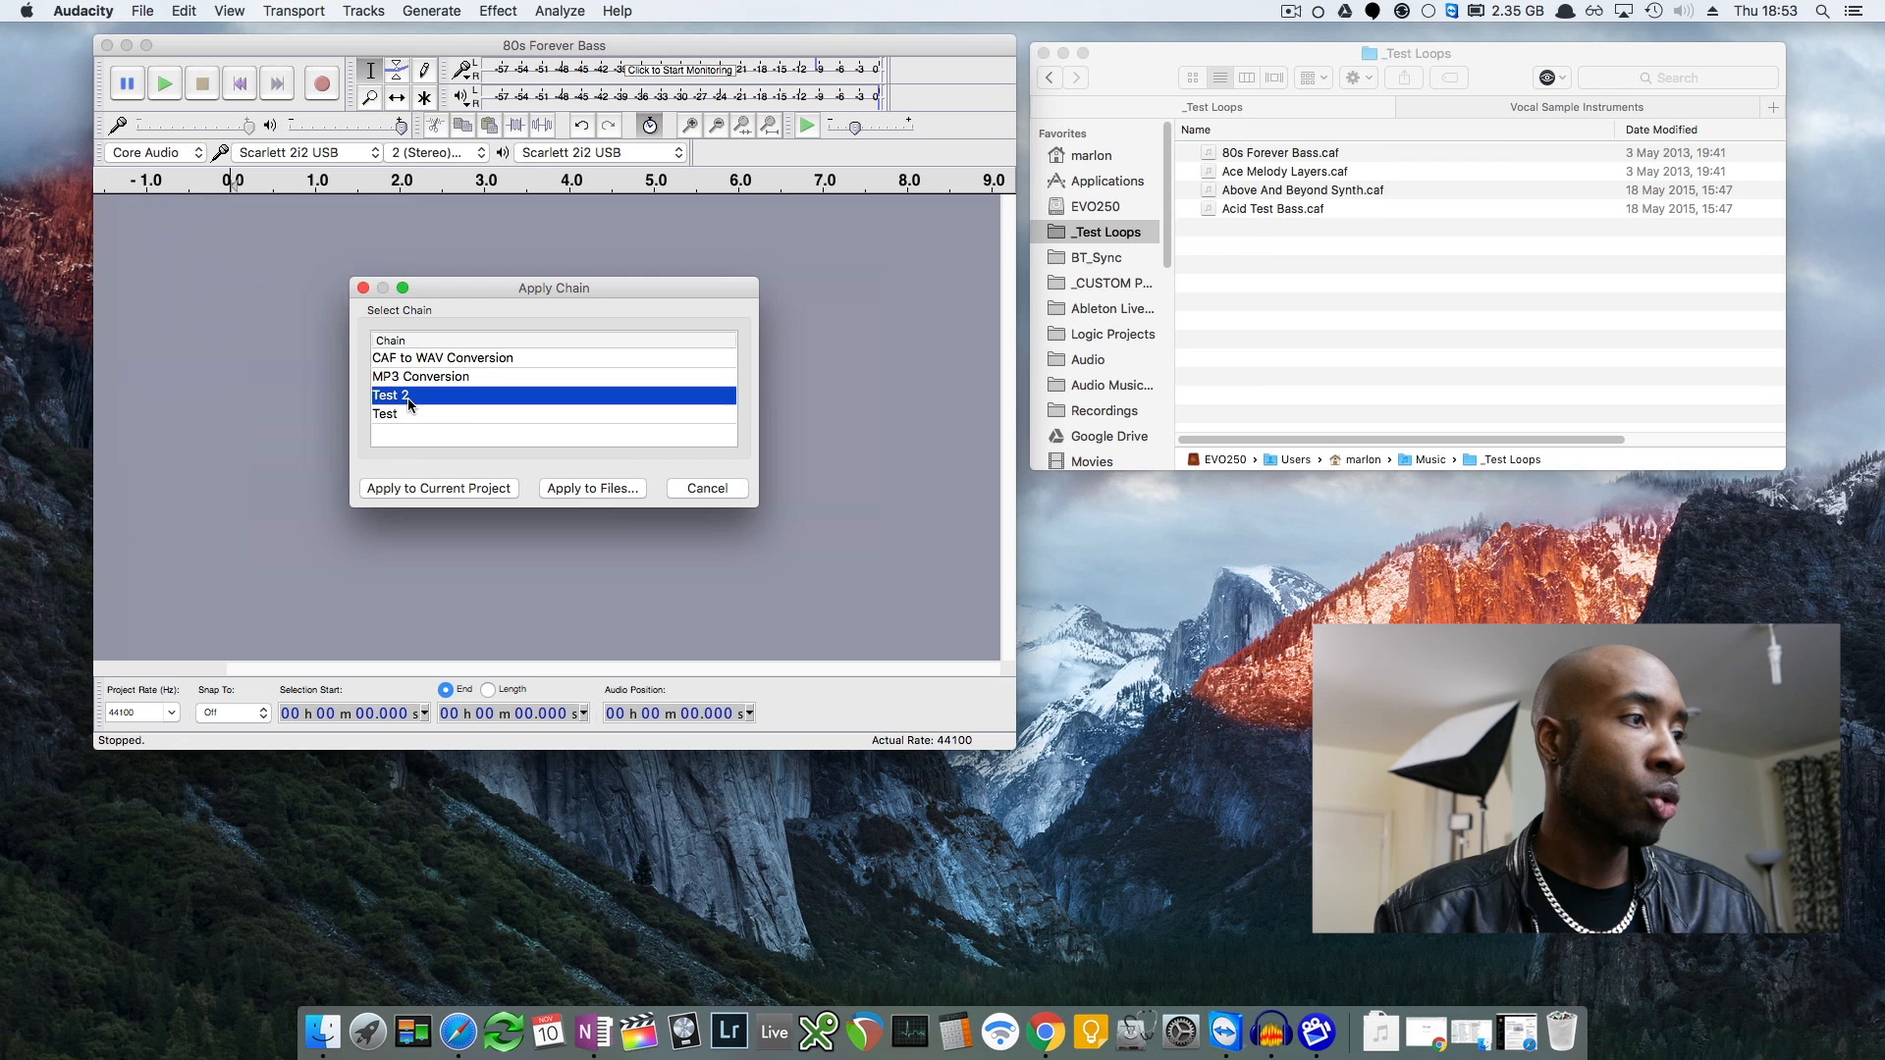
{"action": "left_click", "coordinate": [565, 490]}
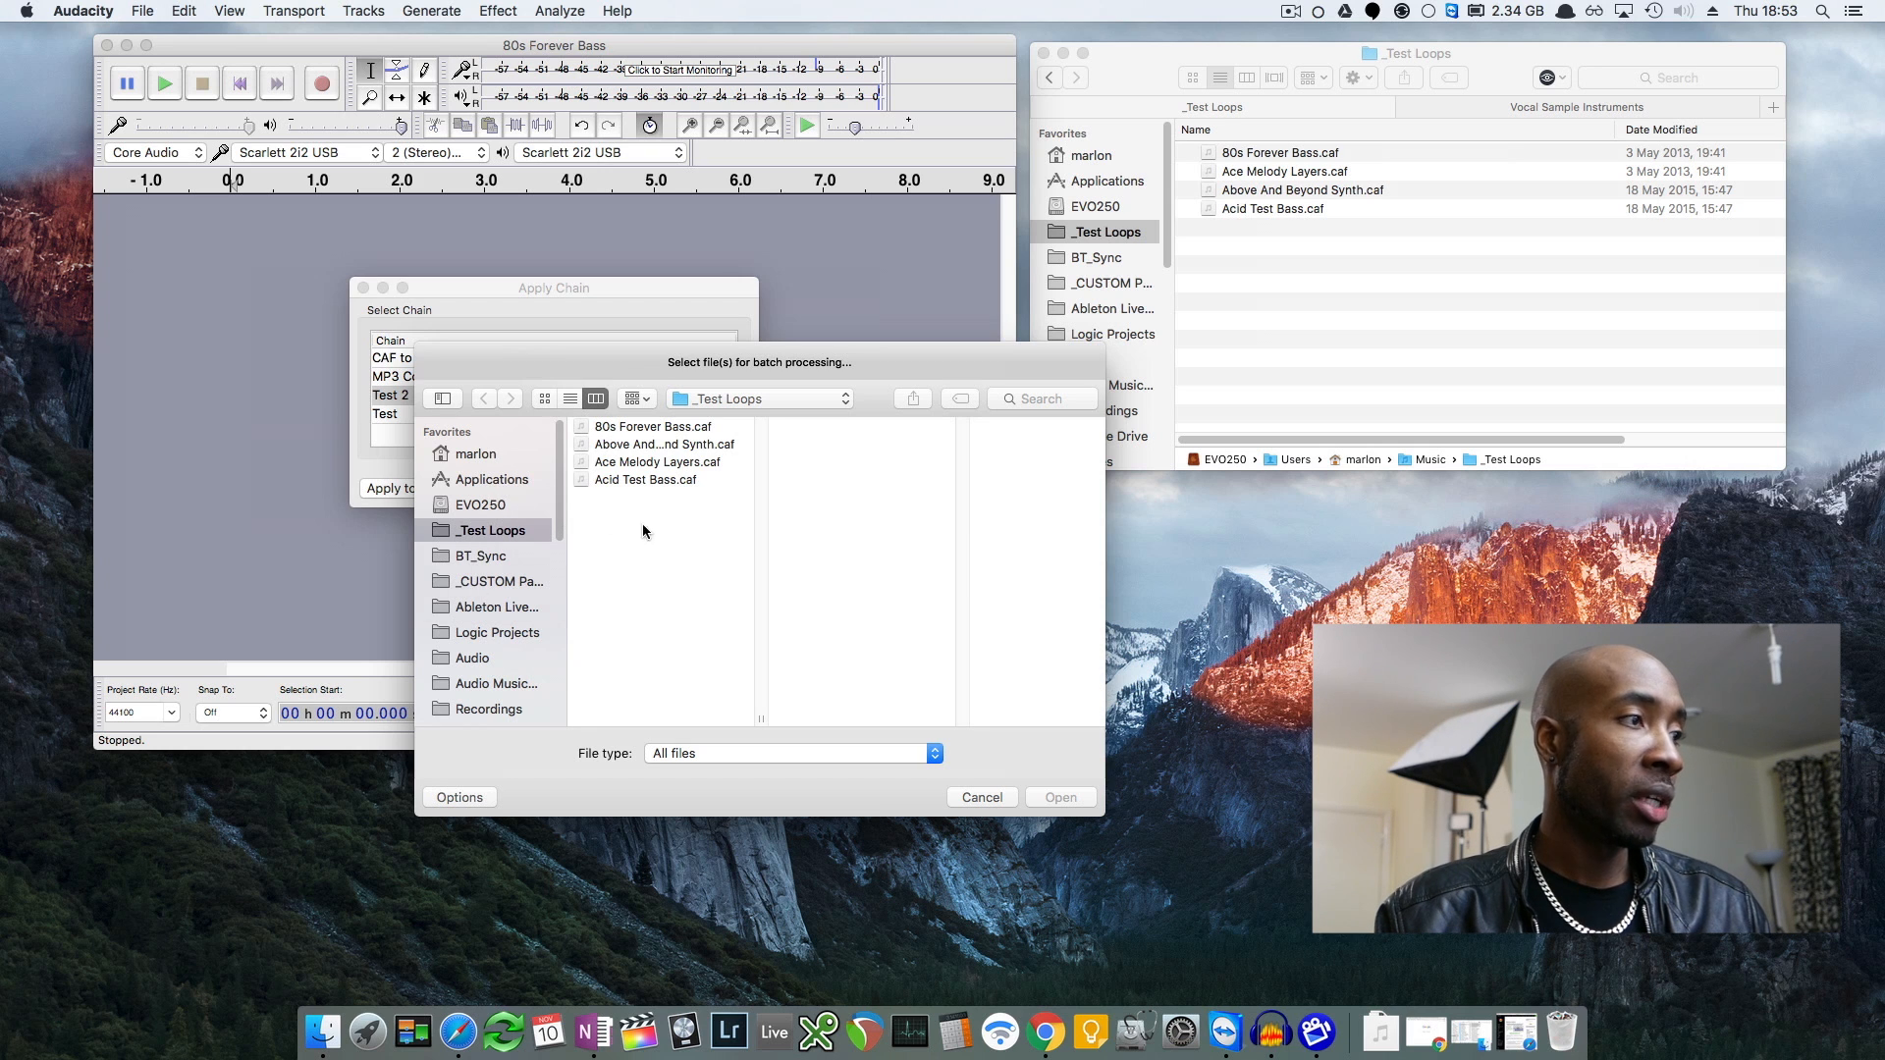
{"action": "left_click_drag", "start_coordinate": [703, 516], "coordinate": [604, 421]}
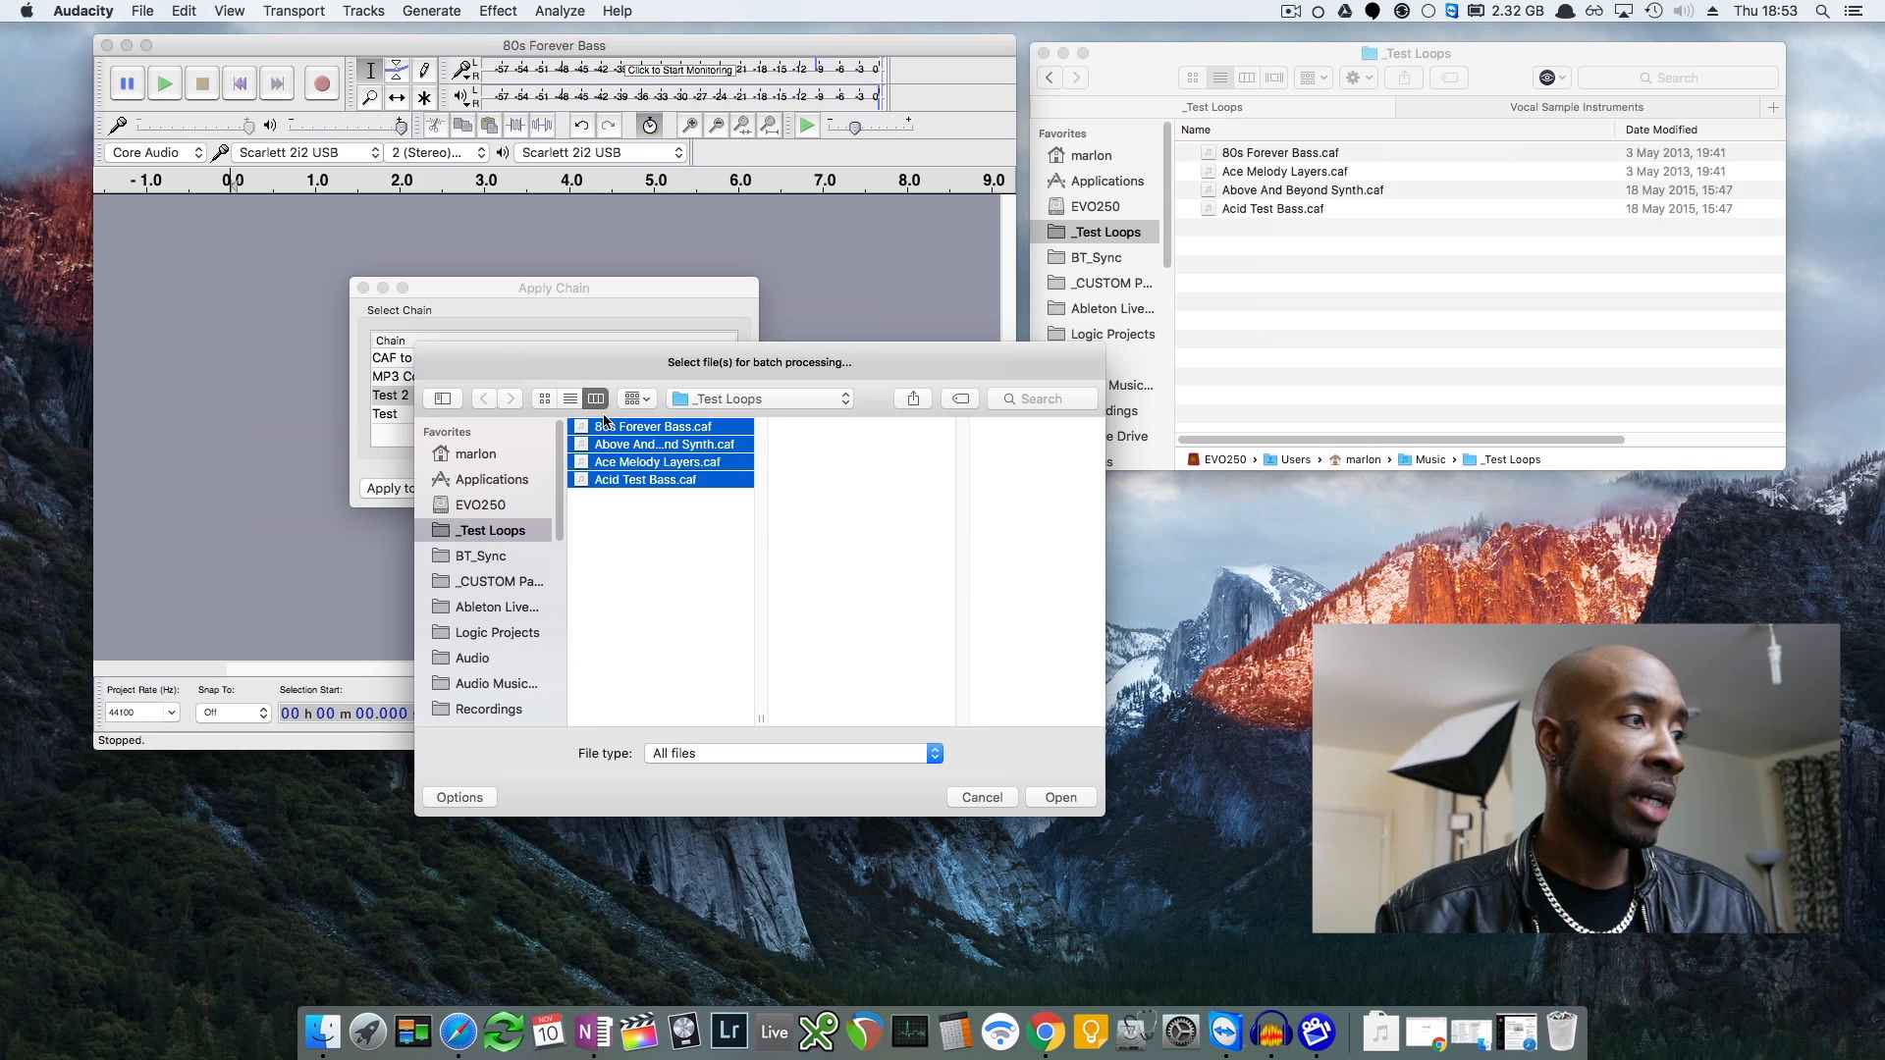
{"action": "left_click", "coordinate": [1060, 798]}
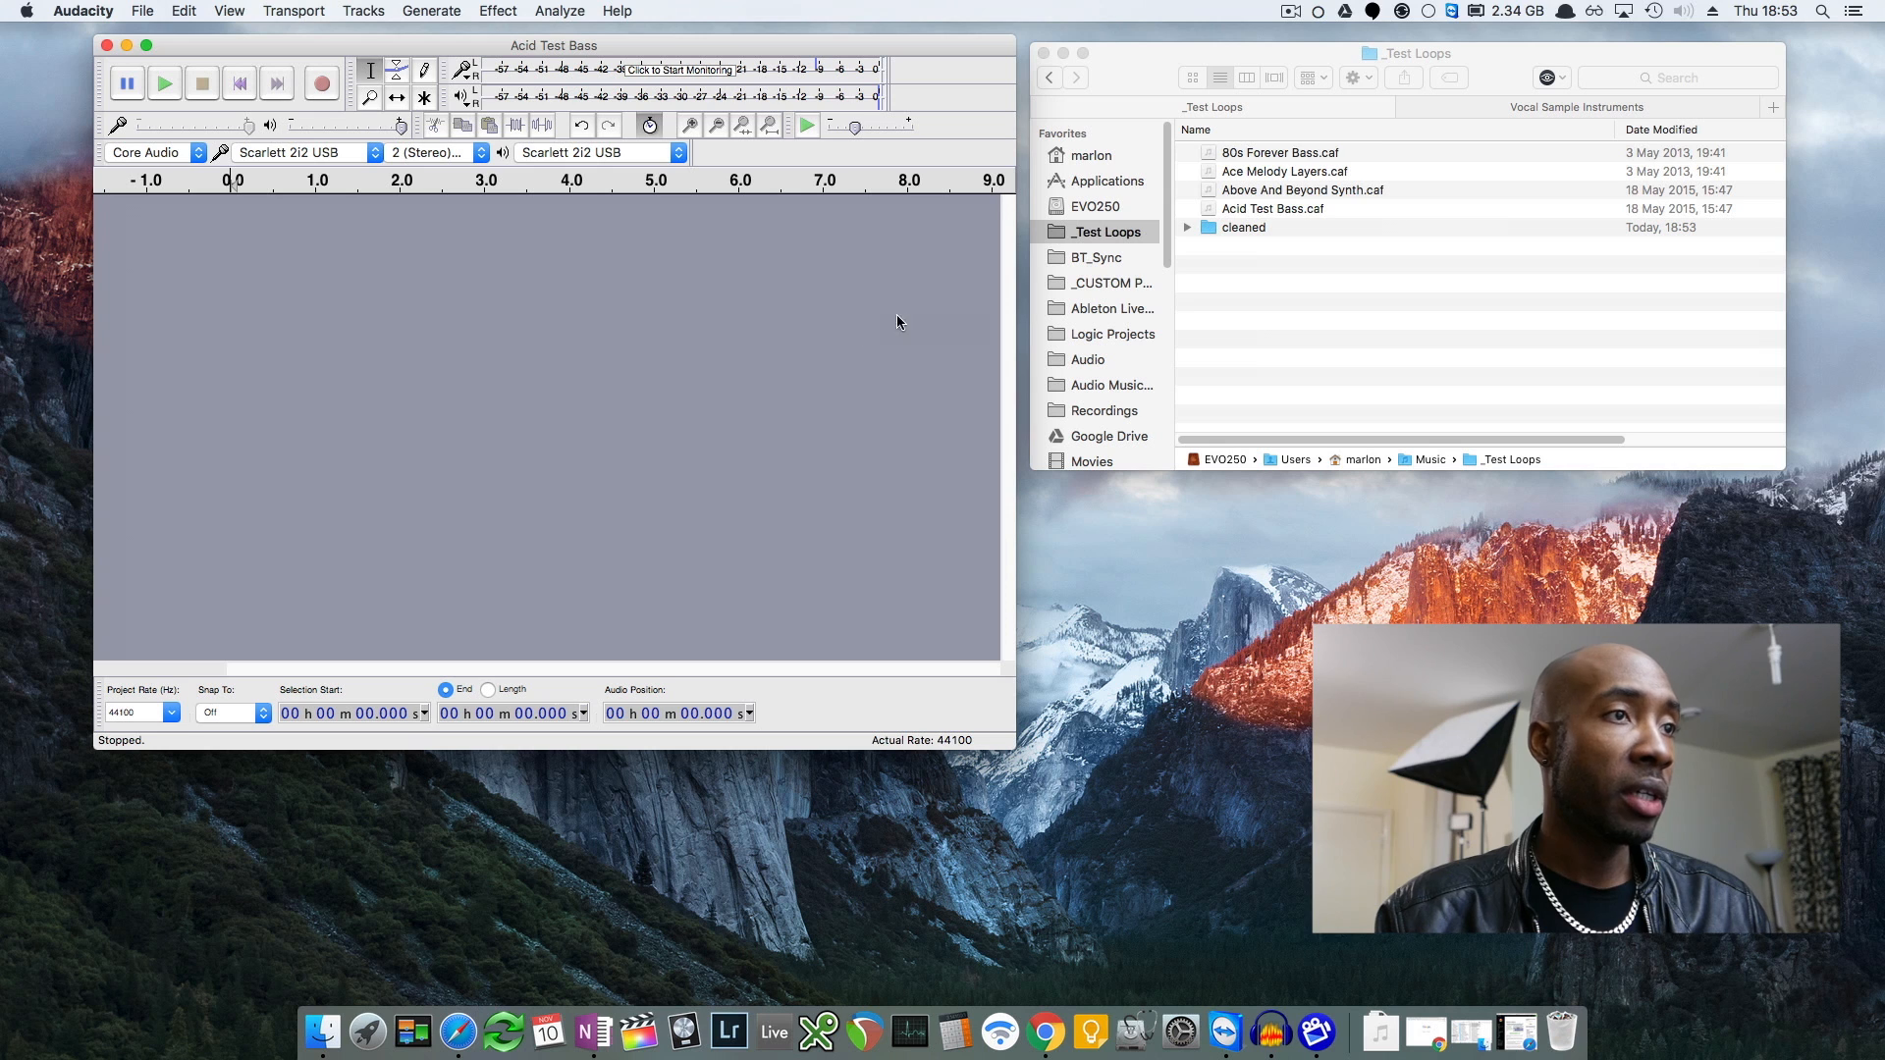
{"action": "double_click", "coordinate": [1190, 227]}
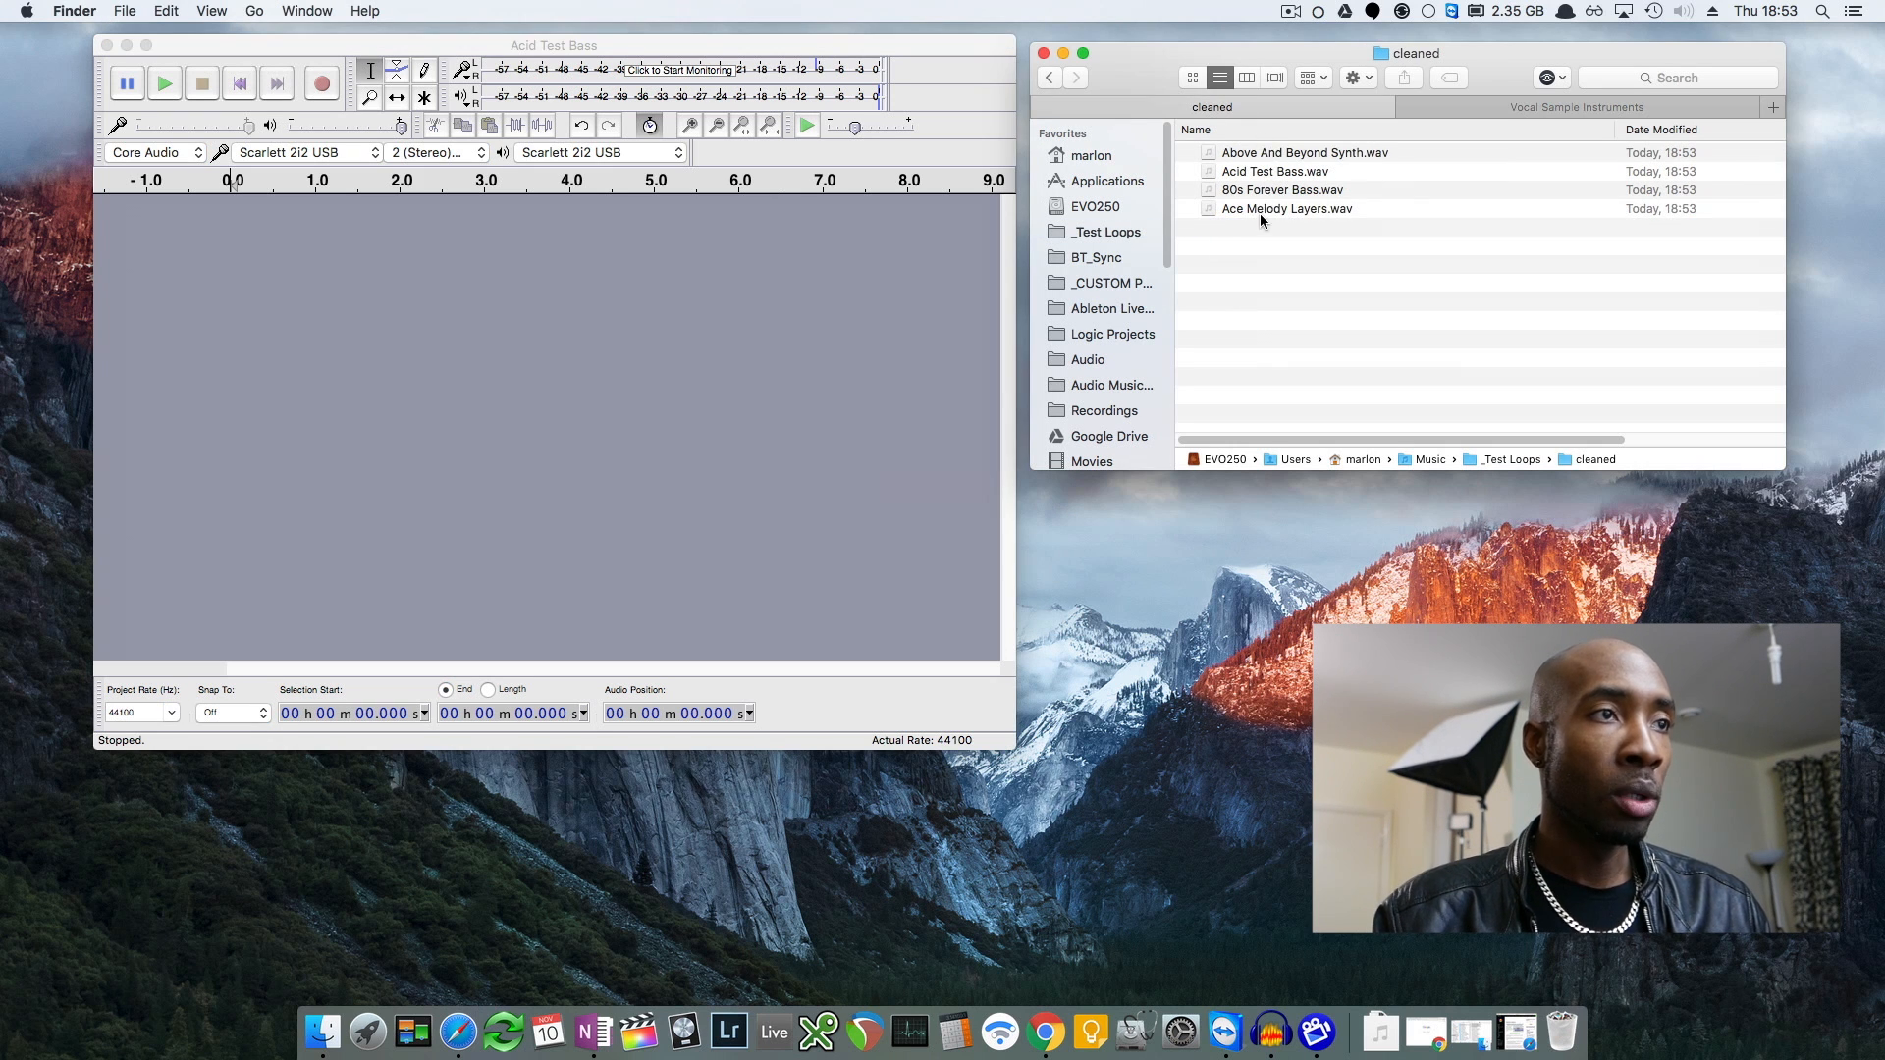